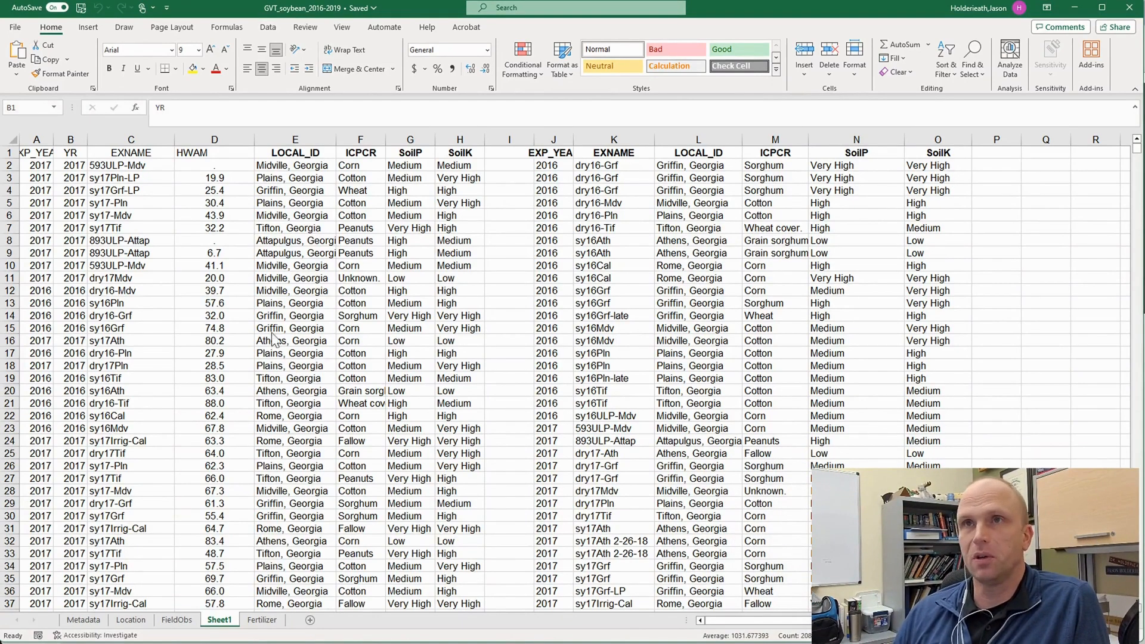
- Examine the data table in columns B to H and the sy17Ath entries in the lookup table's EXNAME column
left_click(308, 203)
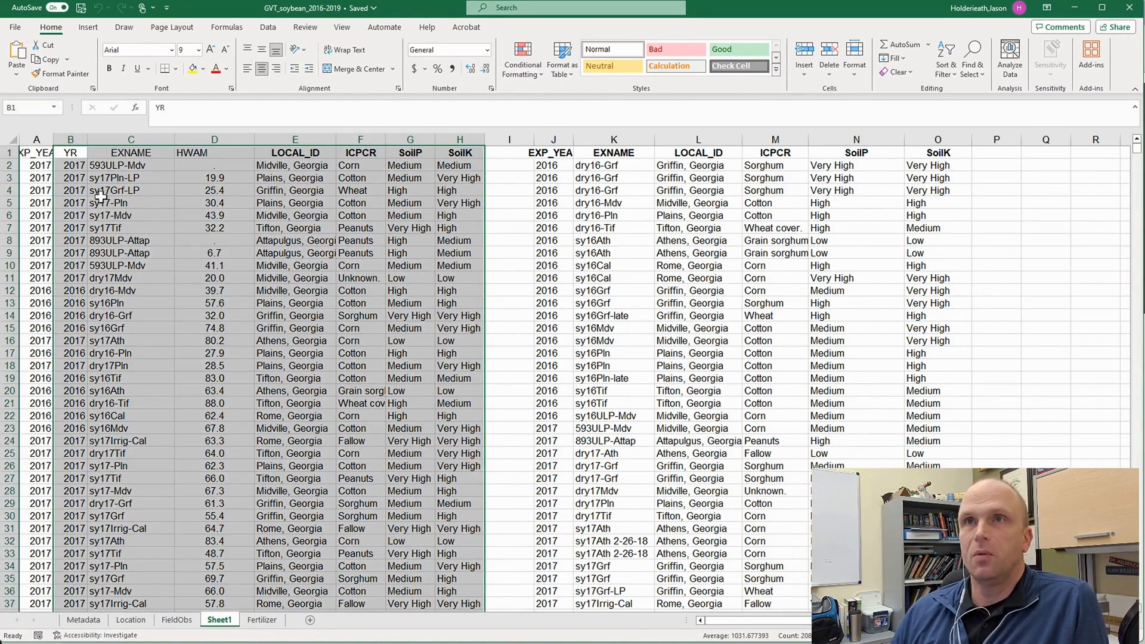
left_click(453, 205)
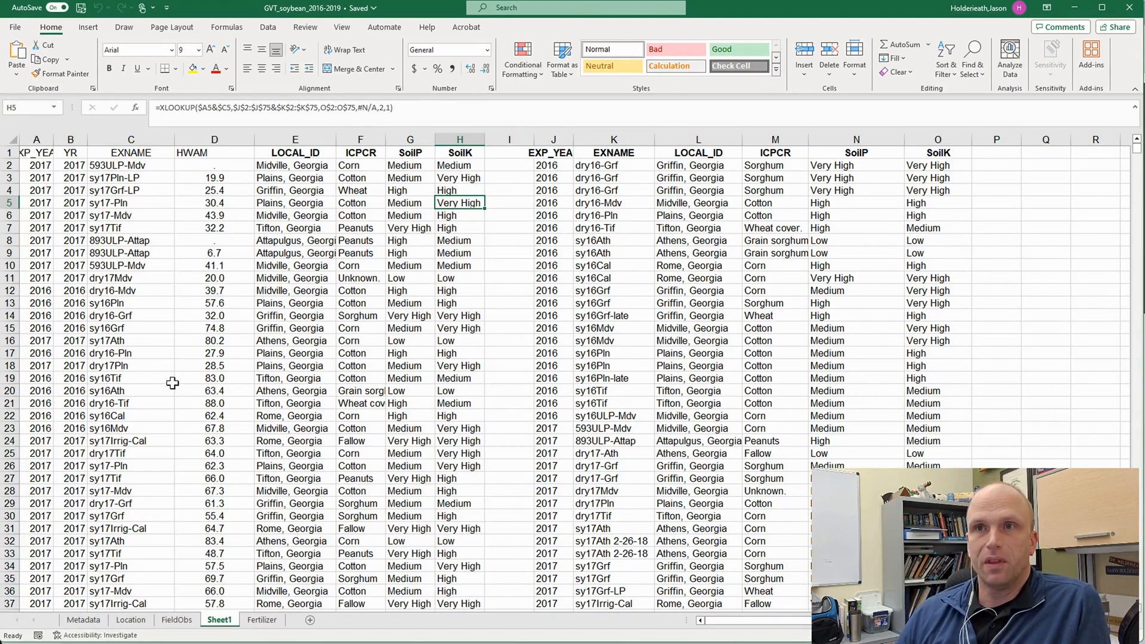
scroll(239, 386, "down", 1)
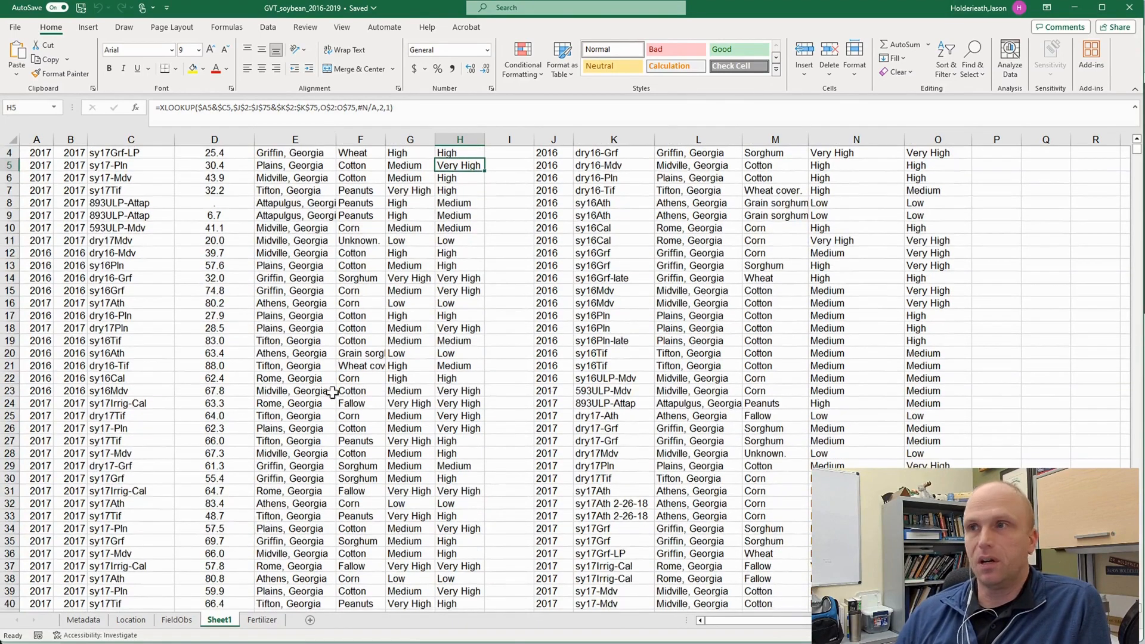
scroll(620, 424, "up", 1)
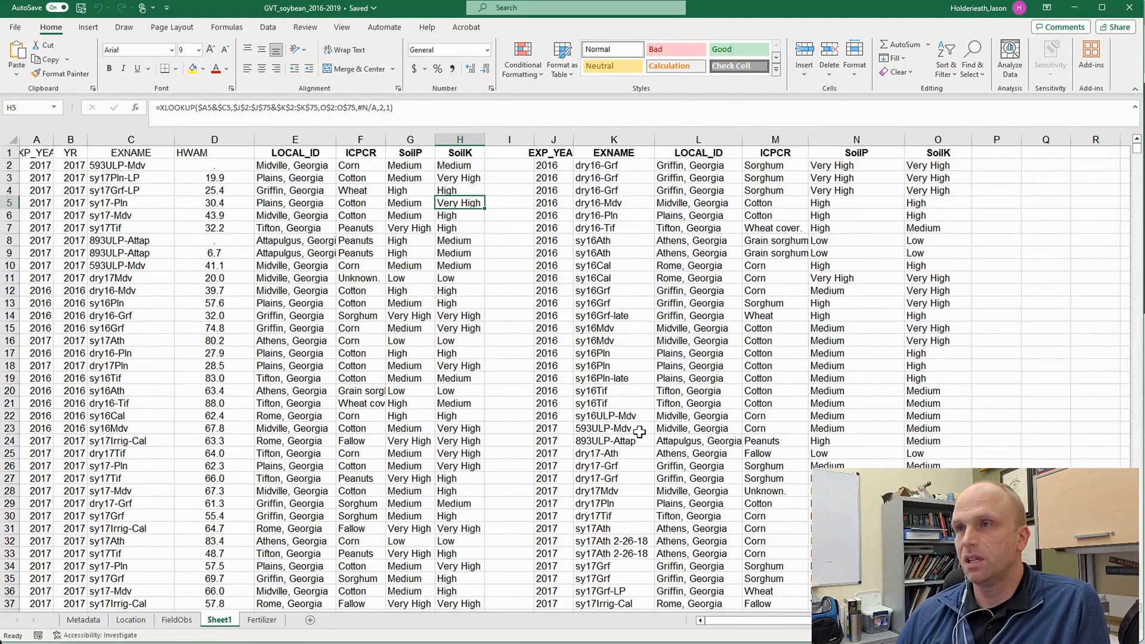
scroll(646, 473, "down", 1)
left_click(608, 491)
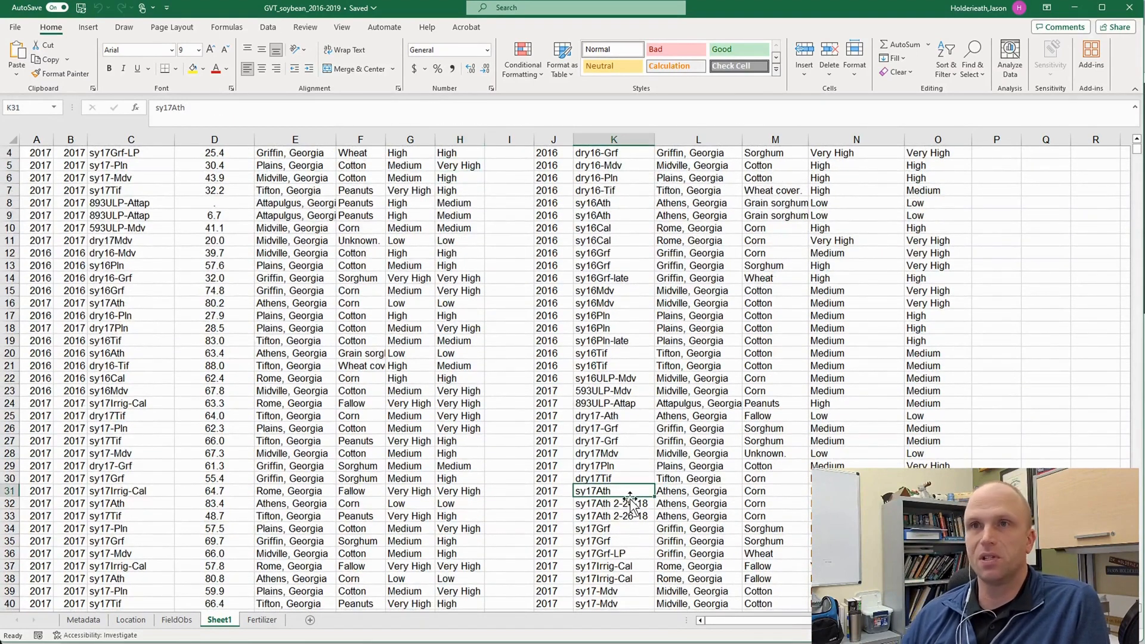
scroll(129, 306, "up", 1)
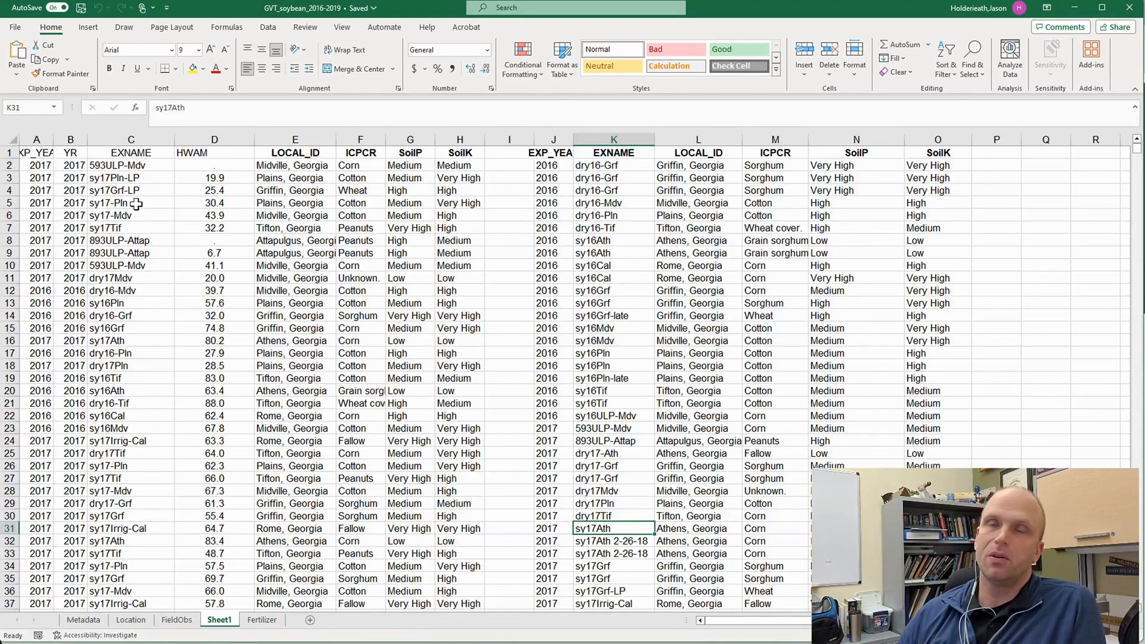
- Review the Find and Replace setup that turns sy17Ath* into sy17Ath for the EXNAME entries in column C, and close it without replacing
left_click(122, 139)
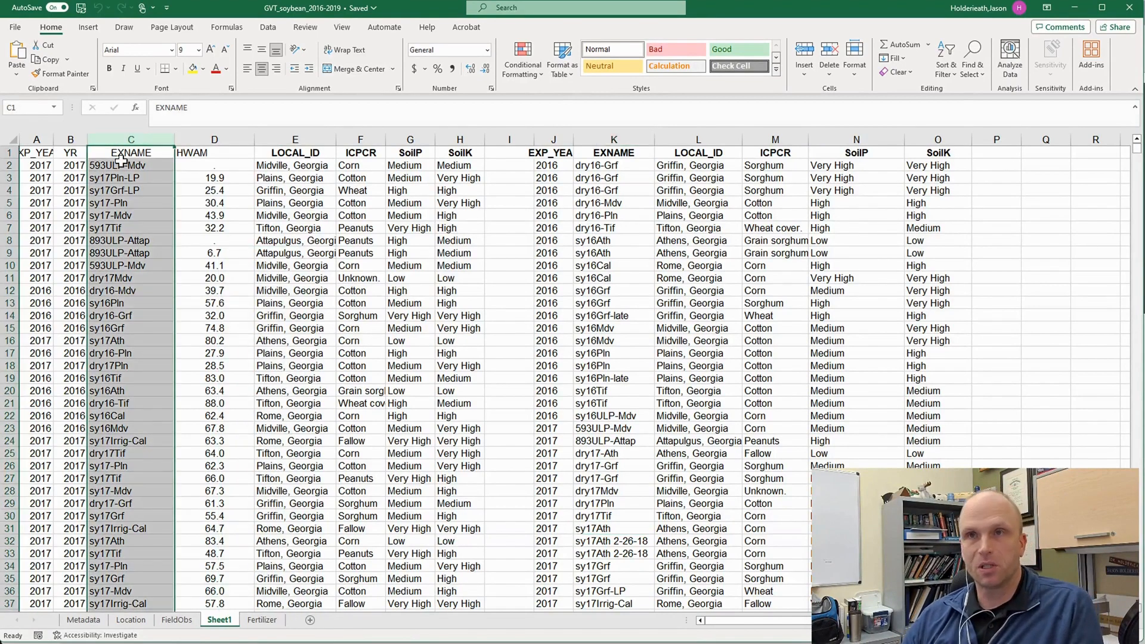
key("ctrl+f")
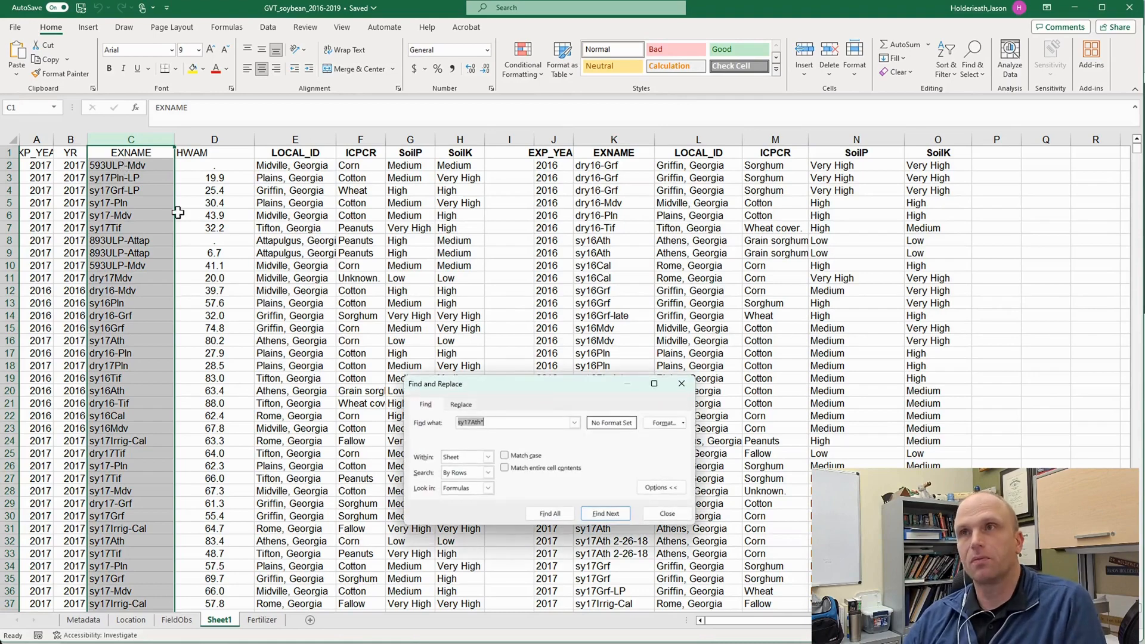
left_click(464, 406)
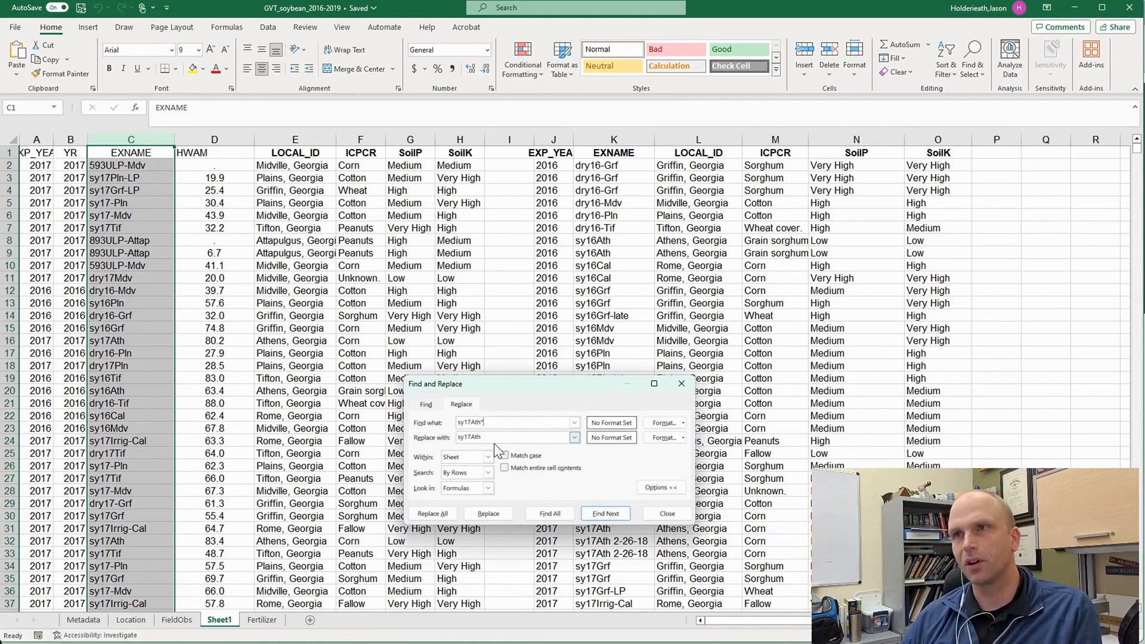
left_click(660, 516)
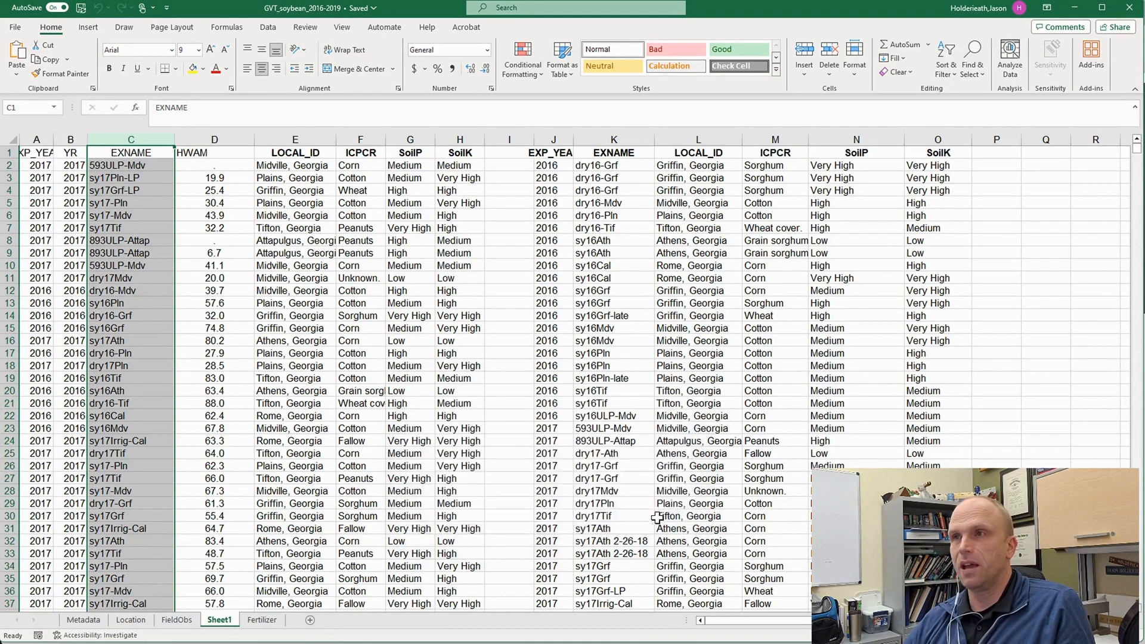
- Compare the EXNAME entries in column C with those in the lookup table's column K across the 2016 to 2019 rows
left_click(614, 239)
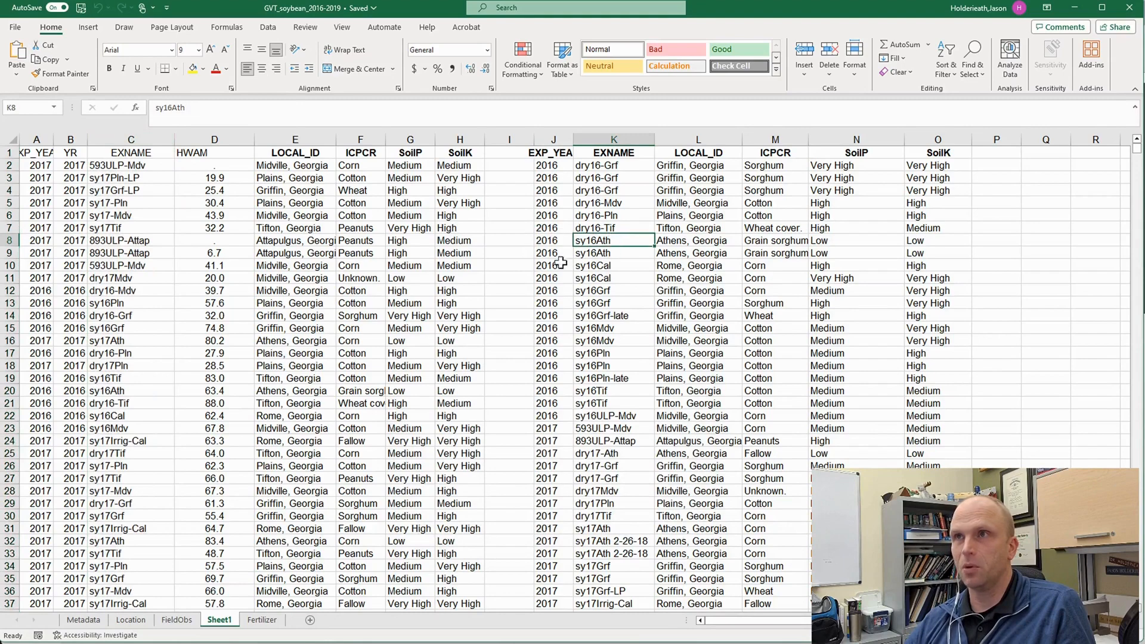
left_click(195, 168)
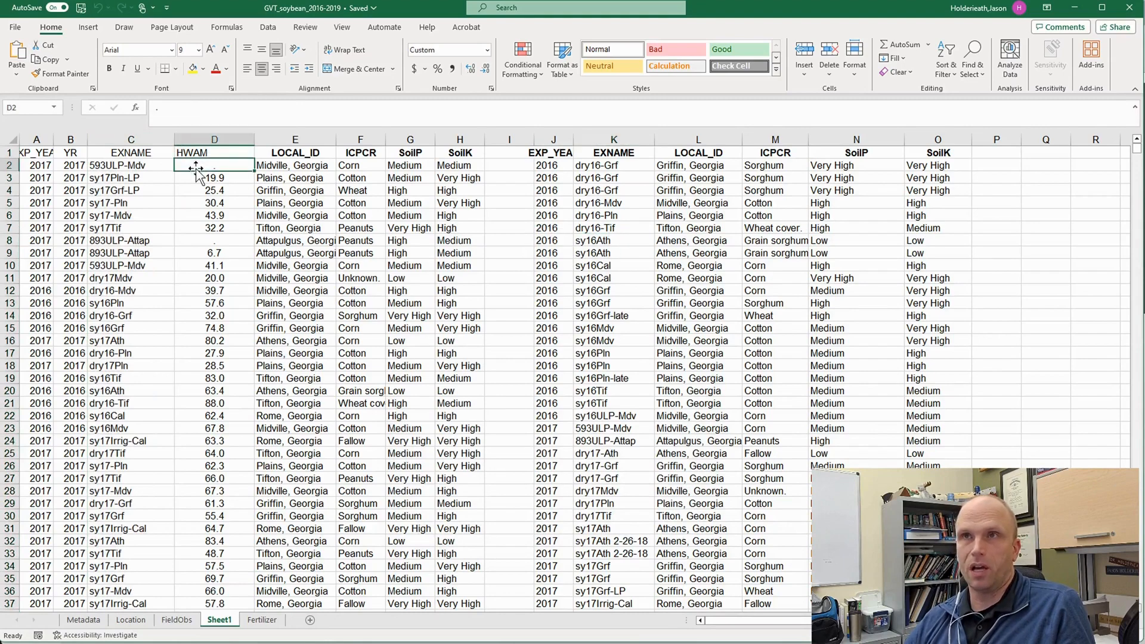
left_click(286, 164)
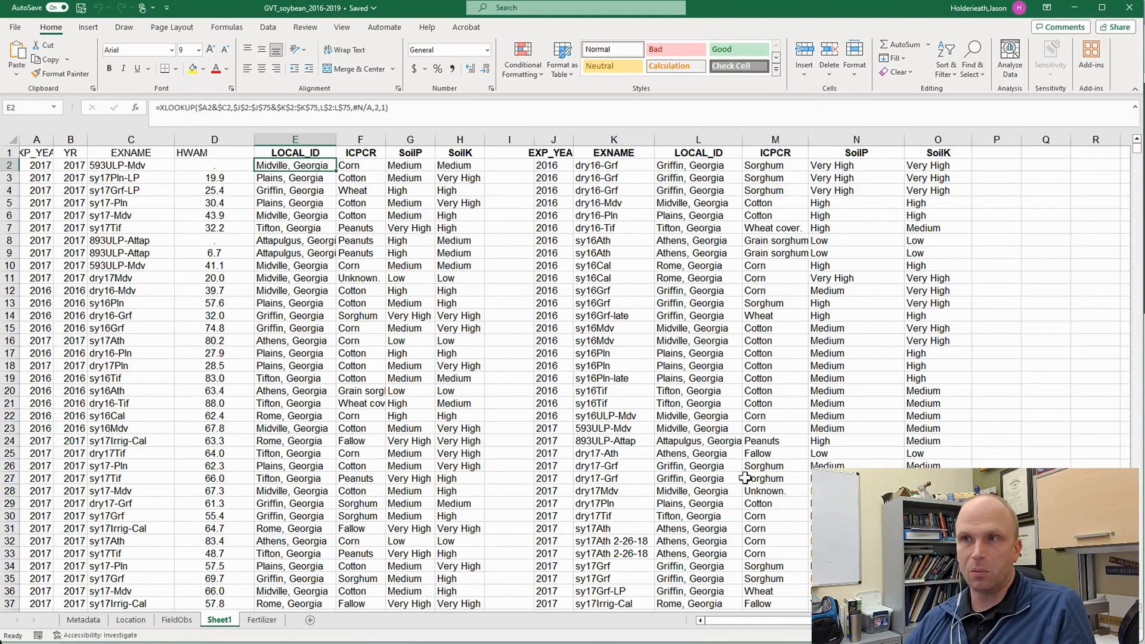
scroll(648, 492, "down", 5)
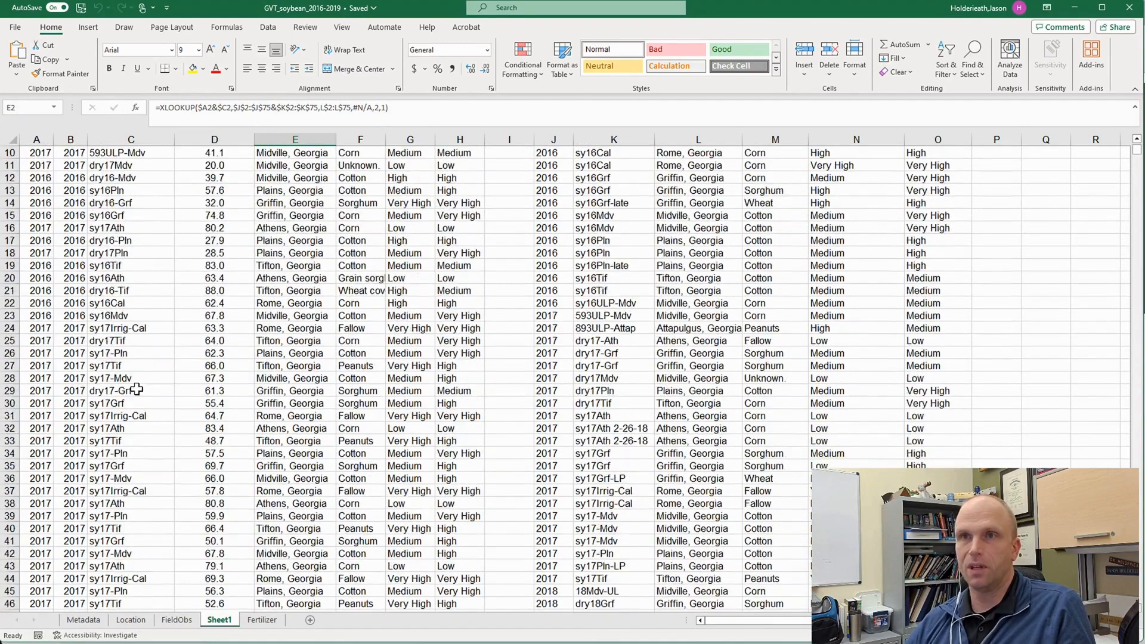
scroll(164, 412, "down", 2)
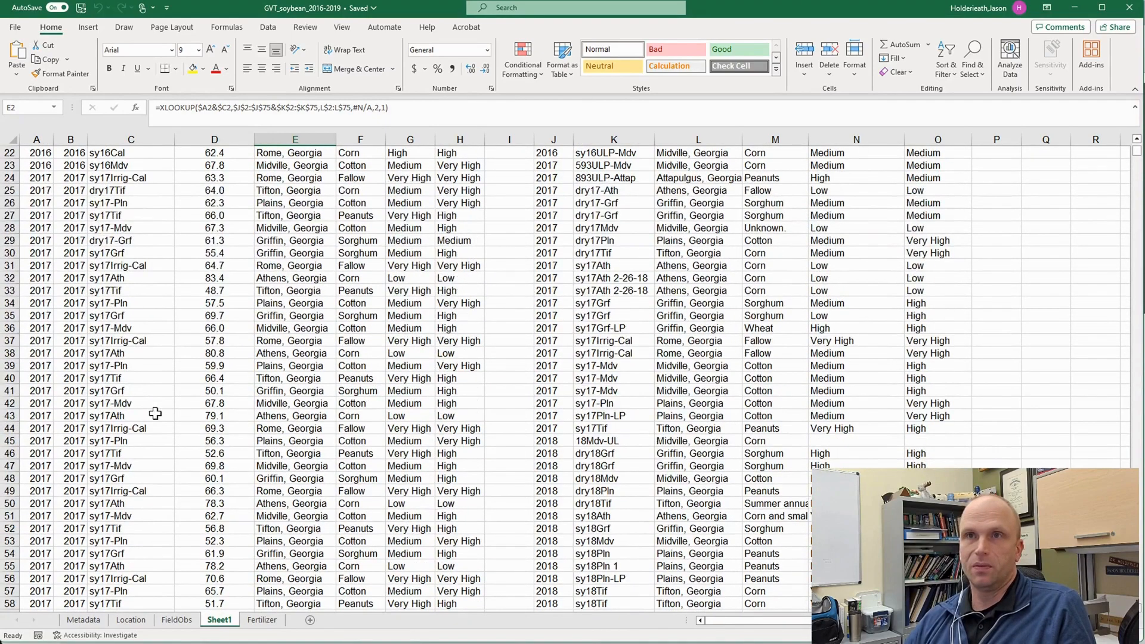
scroll(152, 405, "down", 4)
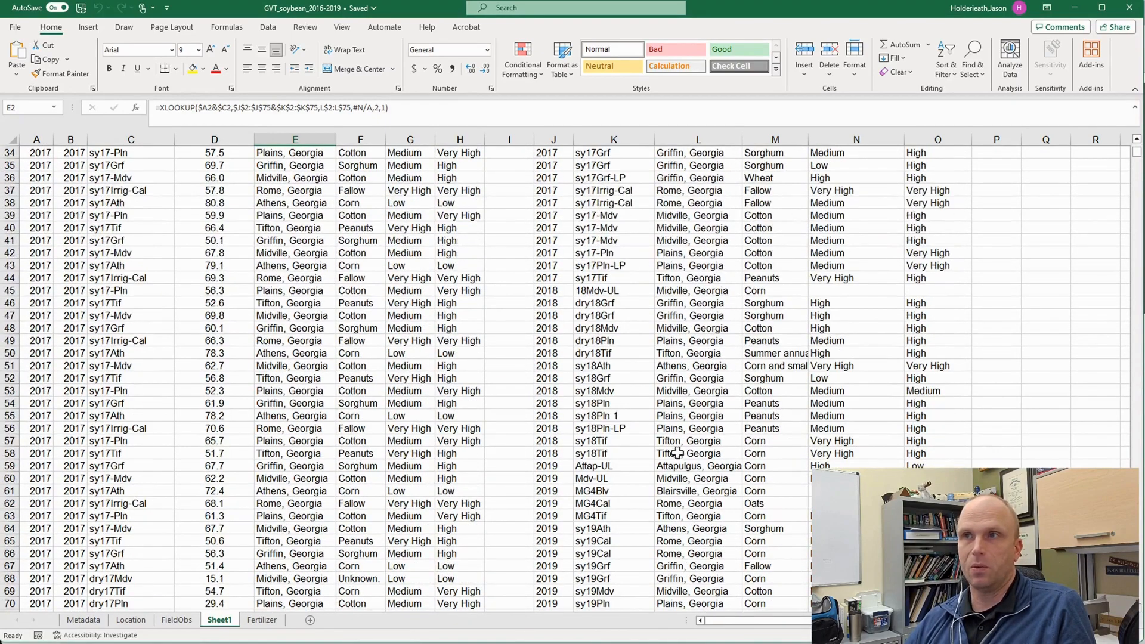
left_click(588, 402)
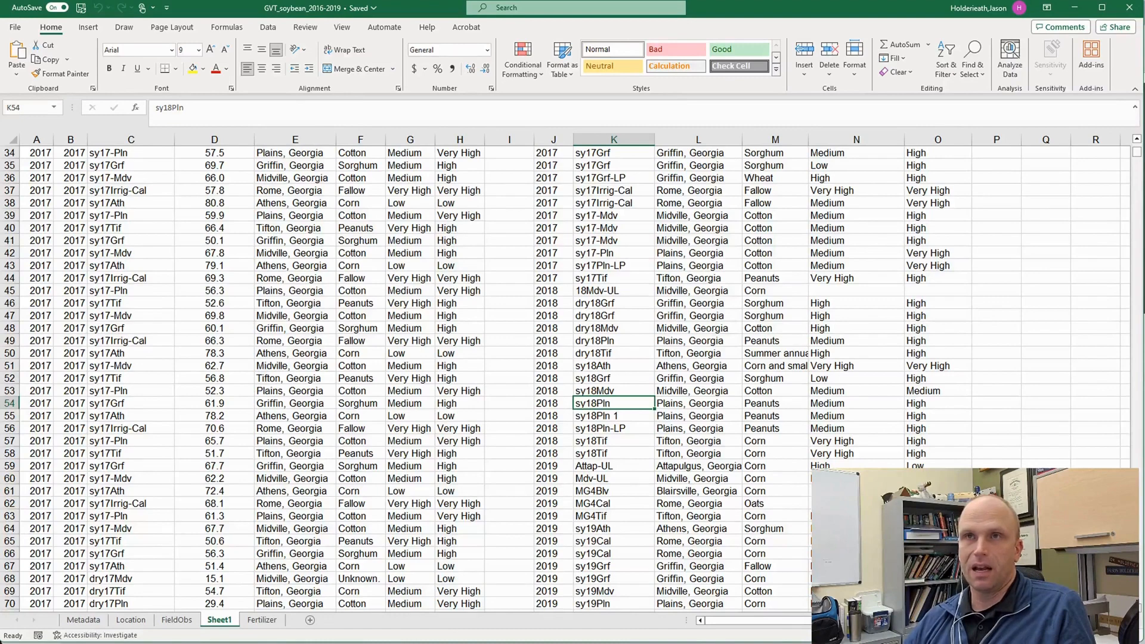
left_click(130, 139)
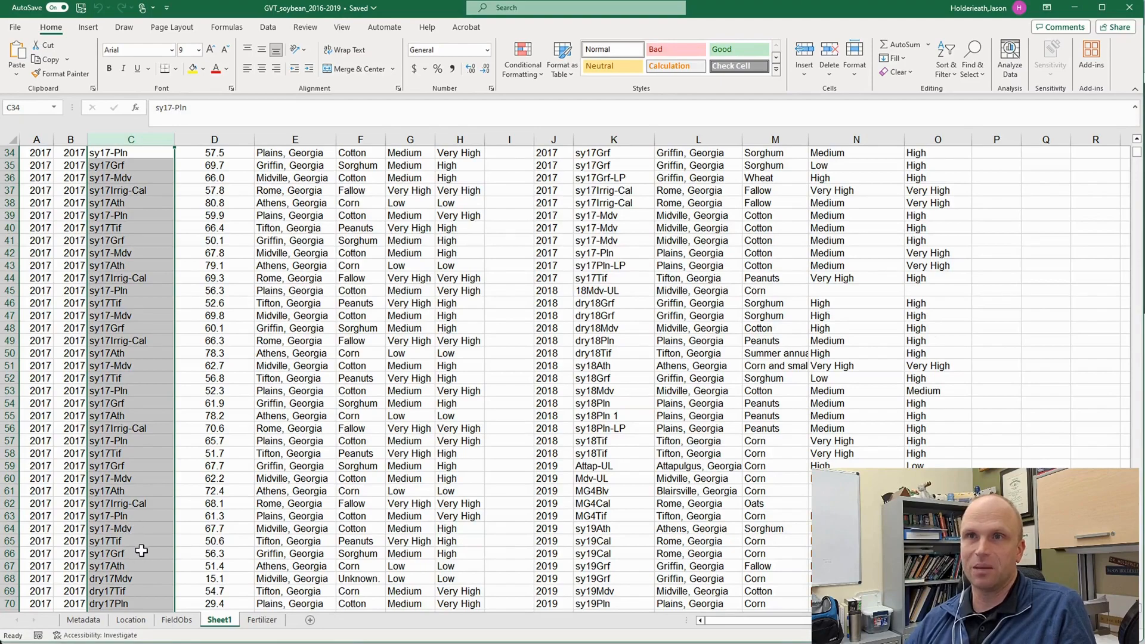
scroll(141, 546, "down", 7)
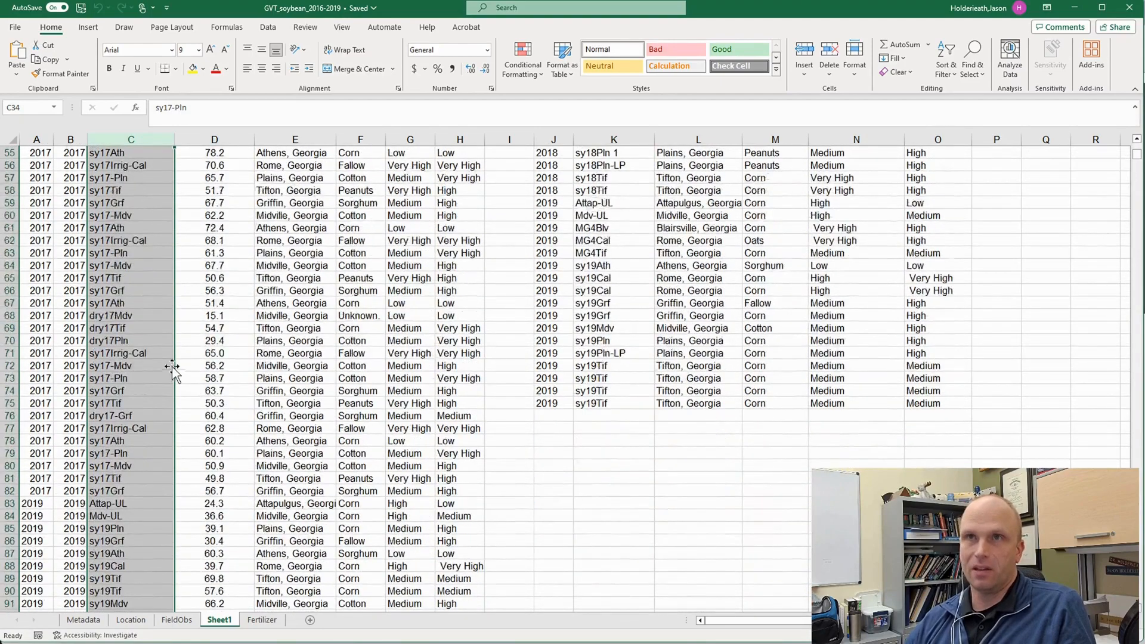
scroll(166, 376, "up", 18)
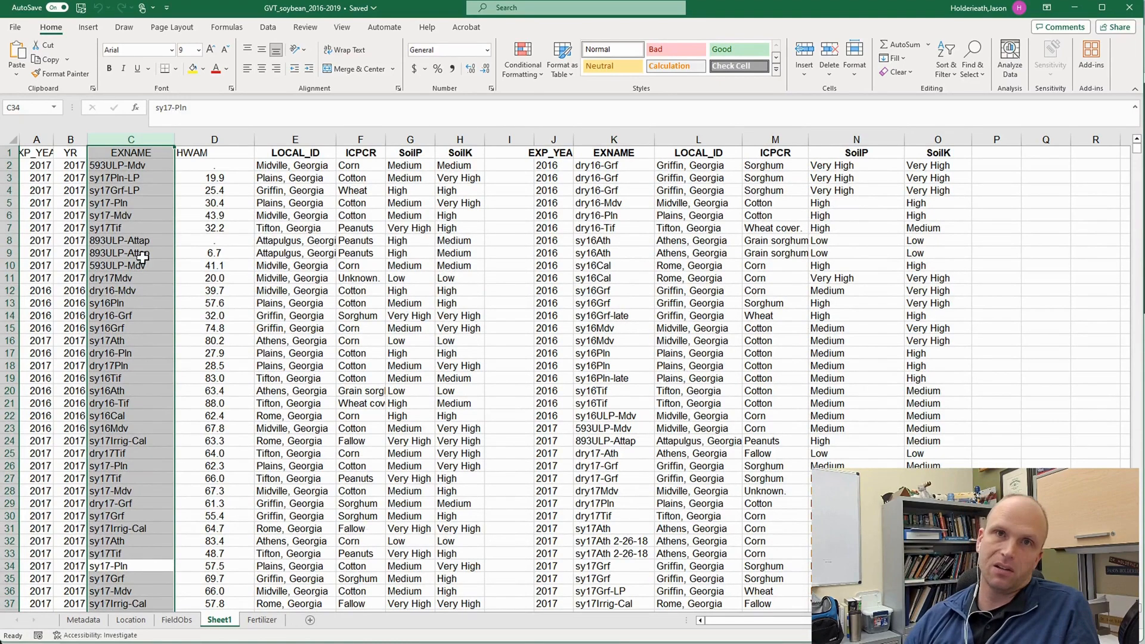
left_click(614, 140)
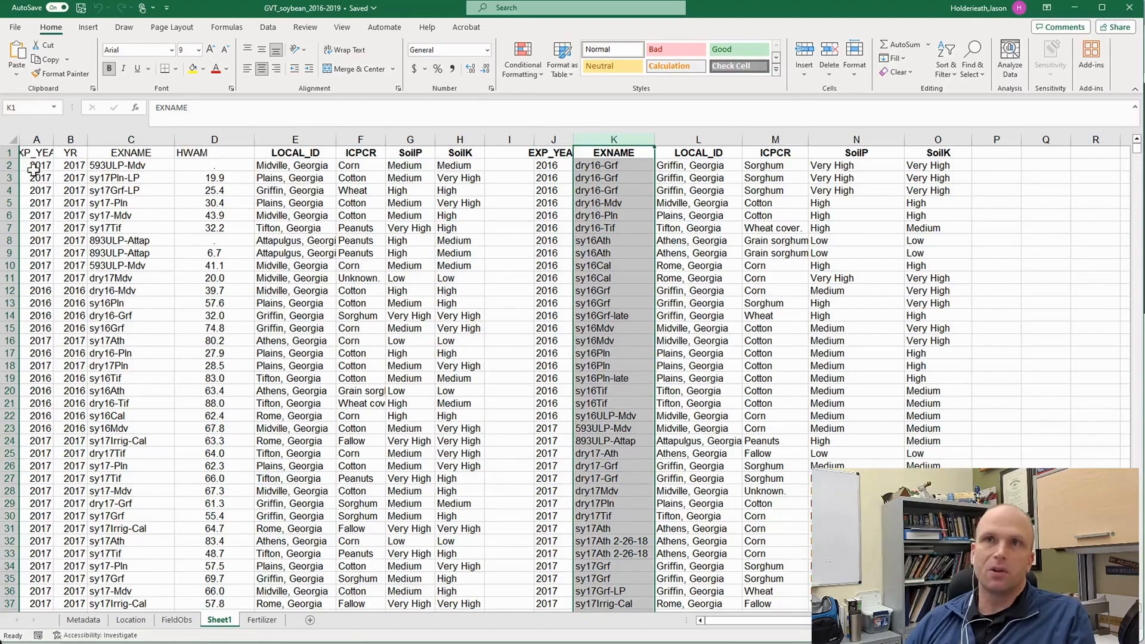
- Compare how the EXP_YEAR values in A82 and A83 are stored, and try right-aligning A83
left_click(33, 170)
scroll(53, 380, "down", 12)
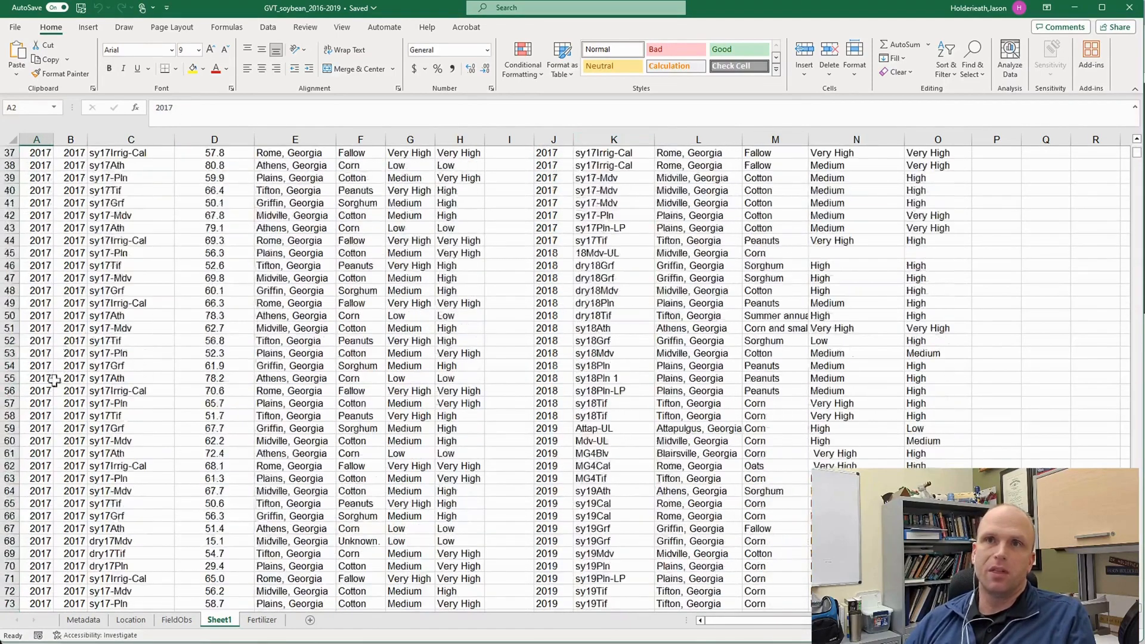
scroll(52, 412, "down", 7)
left_click(43, 466)
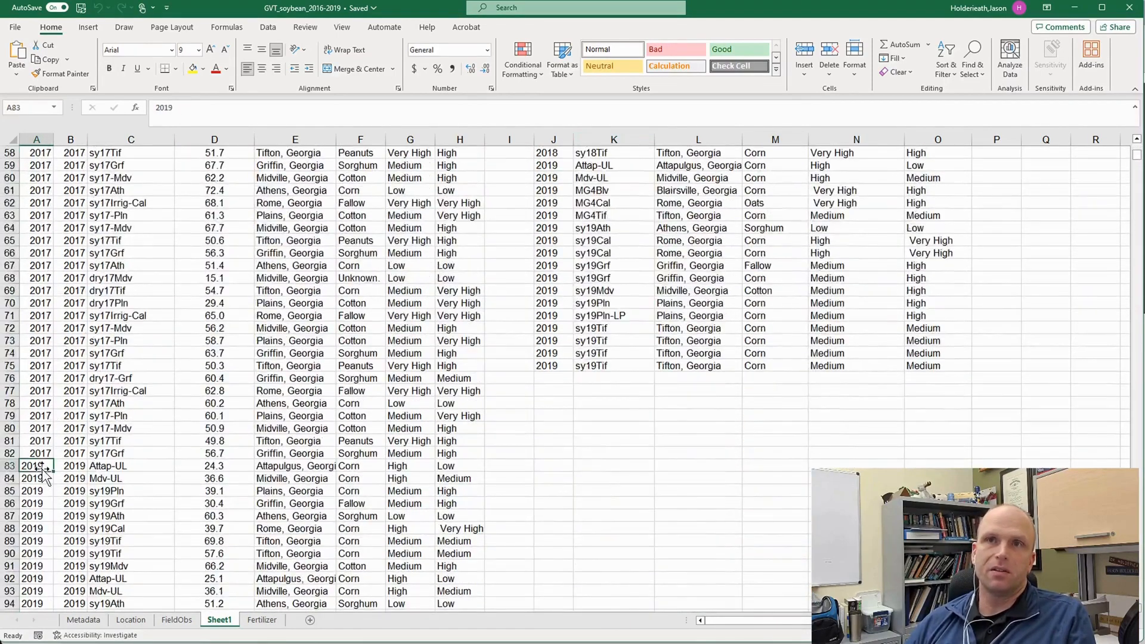
mouse_move(43, 471)
left_mouse_down()
mouse_move(45, 579)
mouse_move(41, 471)
left_mouse_up()
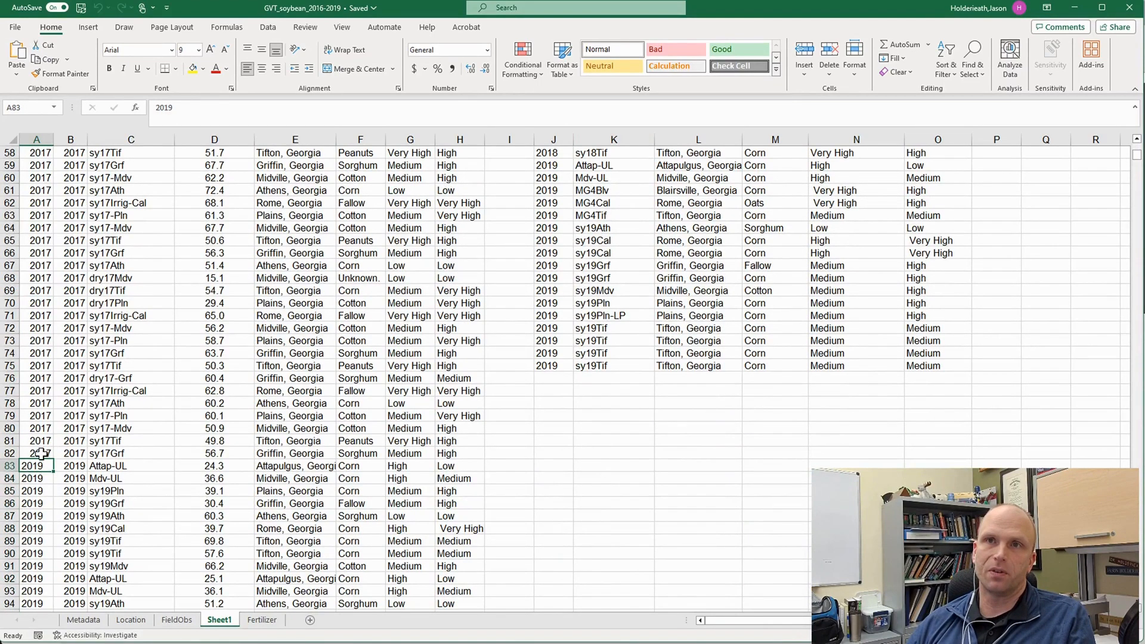
left_click(41, 454)
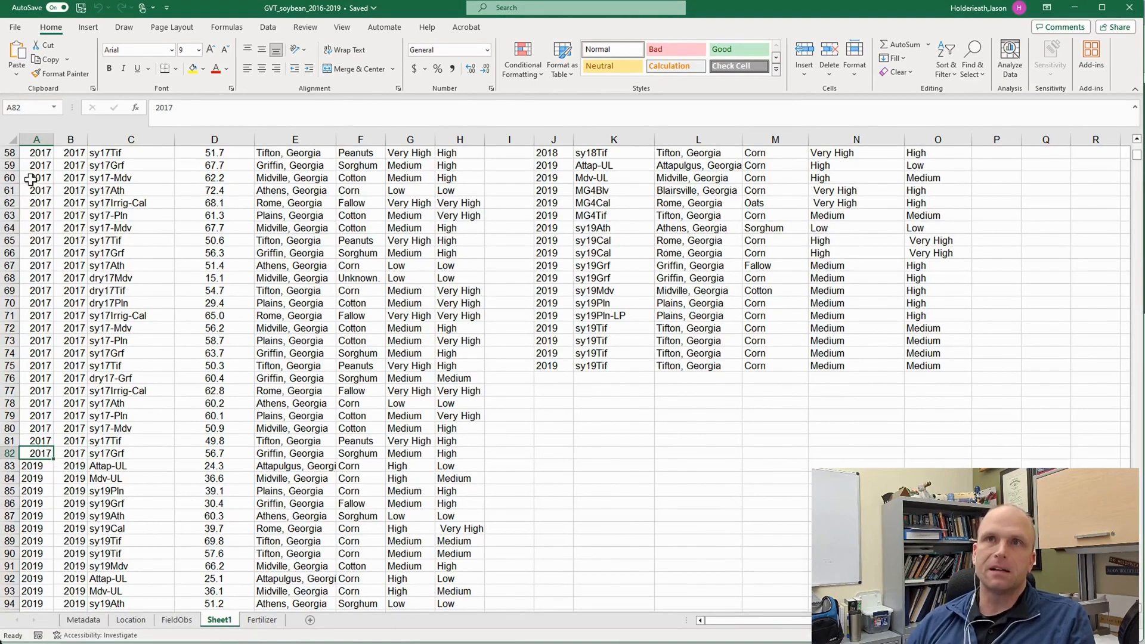
left_click(35, 469)
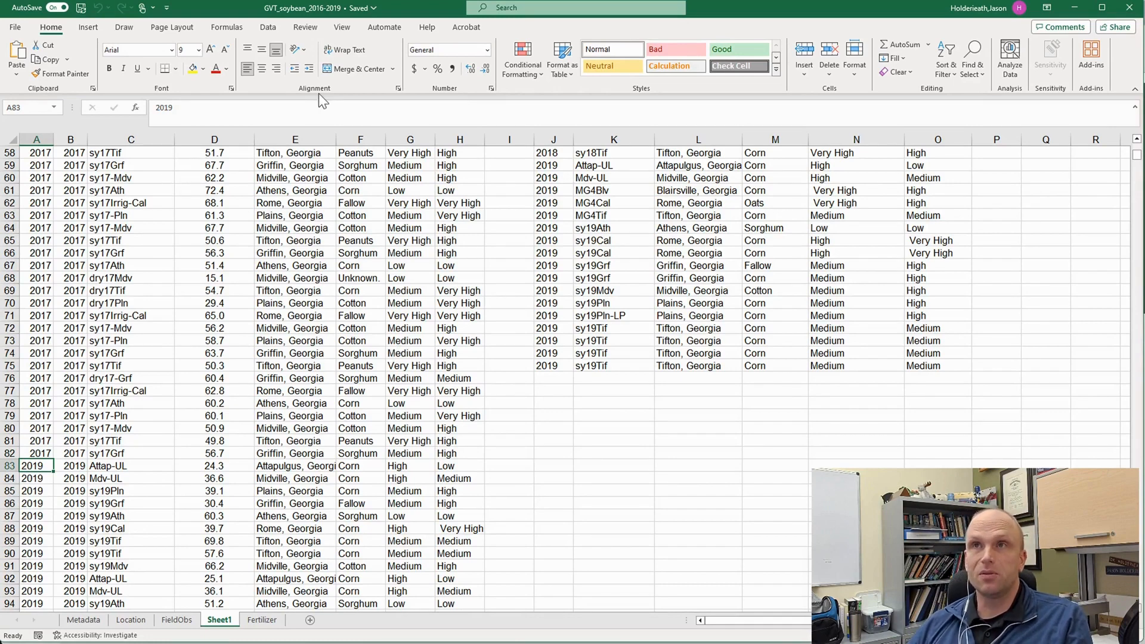
left_click(275, 71)
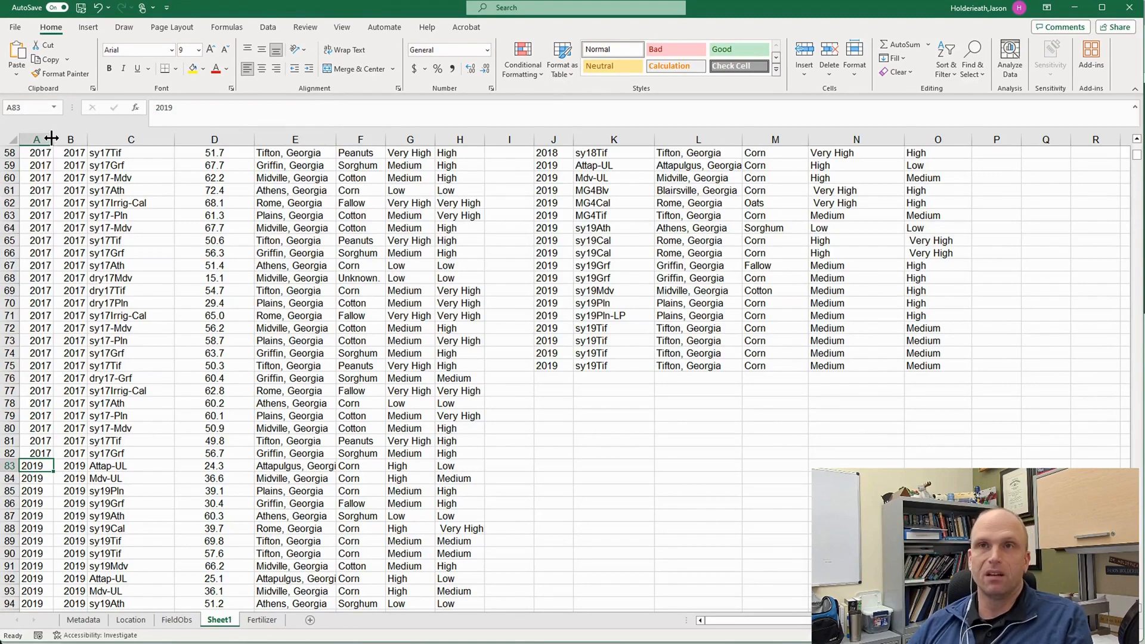
- Enter the formula =A2*1 in cell B2 under the YR header to convert the experiment year to a number
scroll(60, 223, "up", 6)
scroll(59, 223, "up", 13)
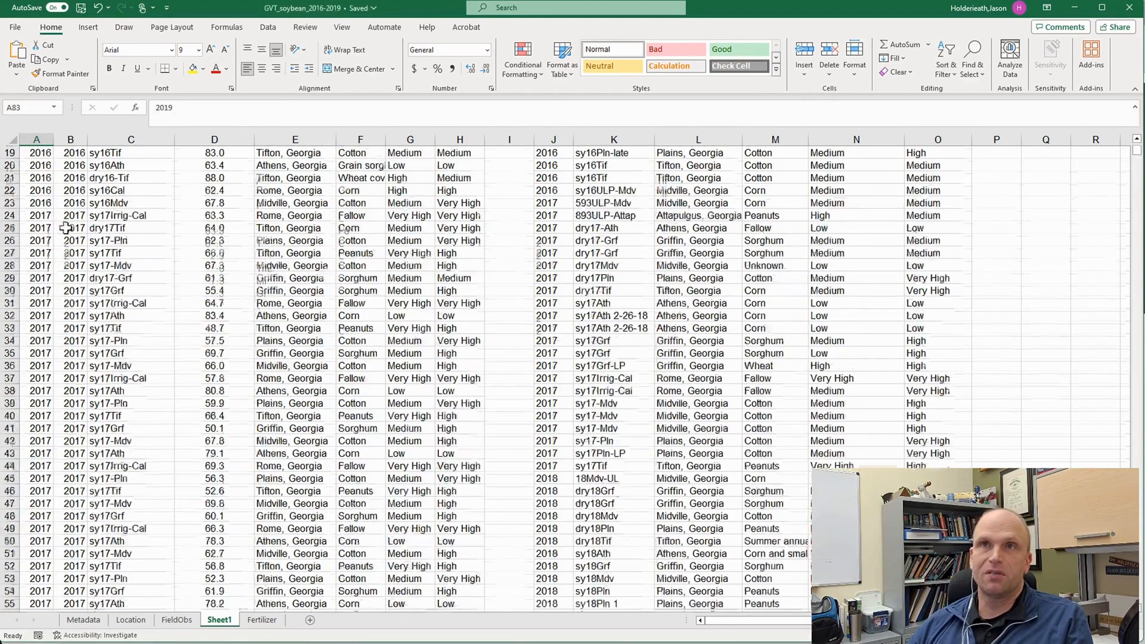
left_click(70, 151)
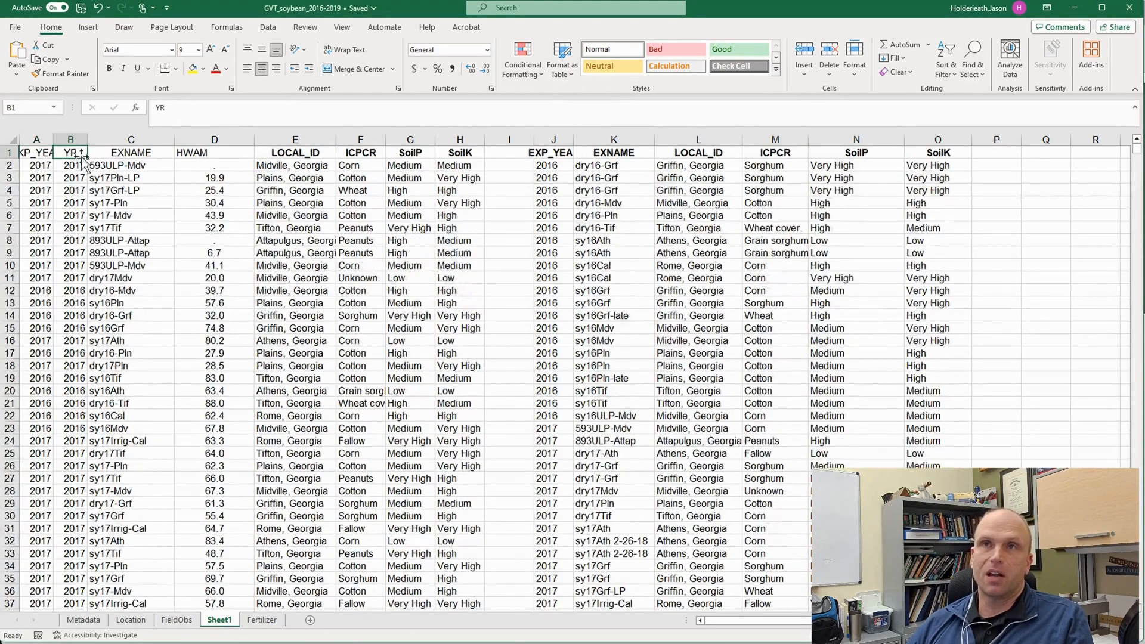
left_click(73, 170)
type("=A2*1")
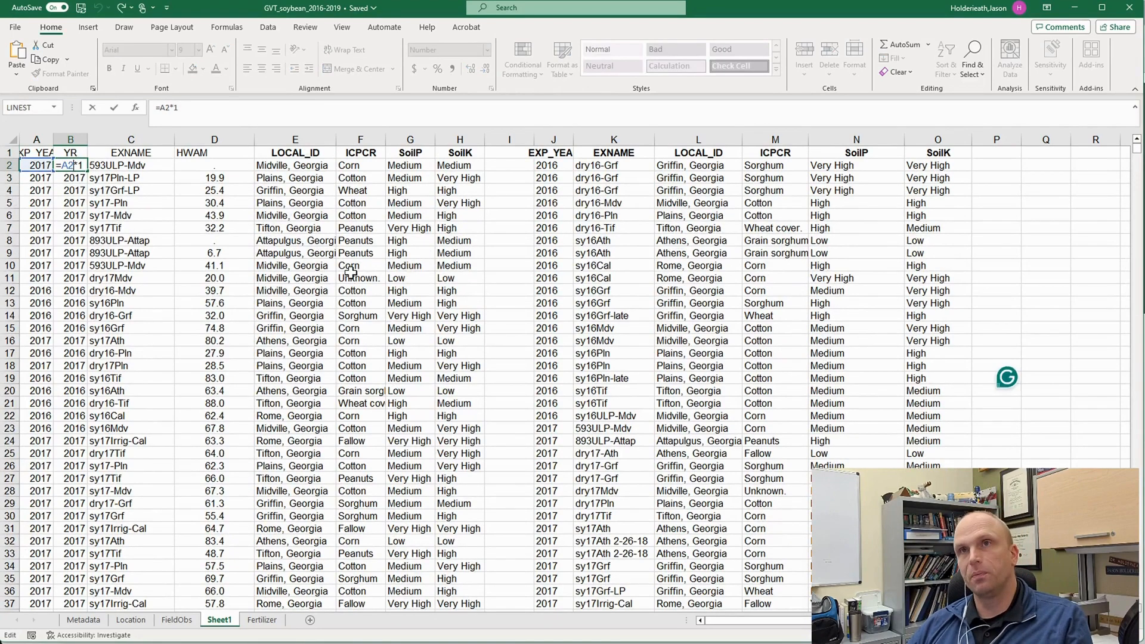
key("Return")
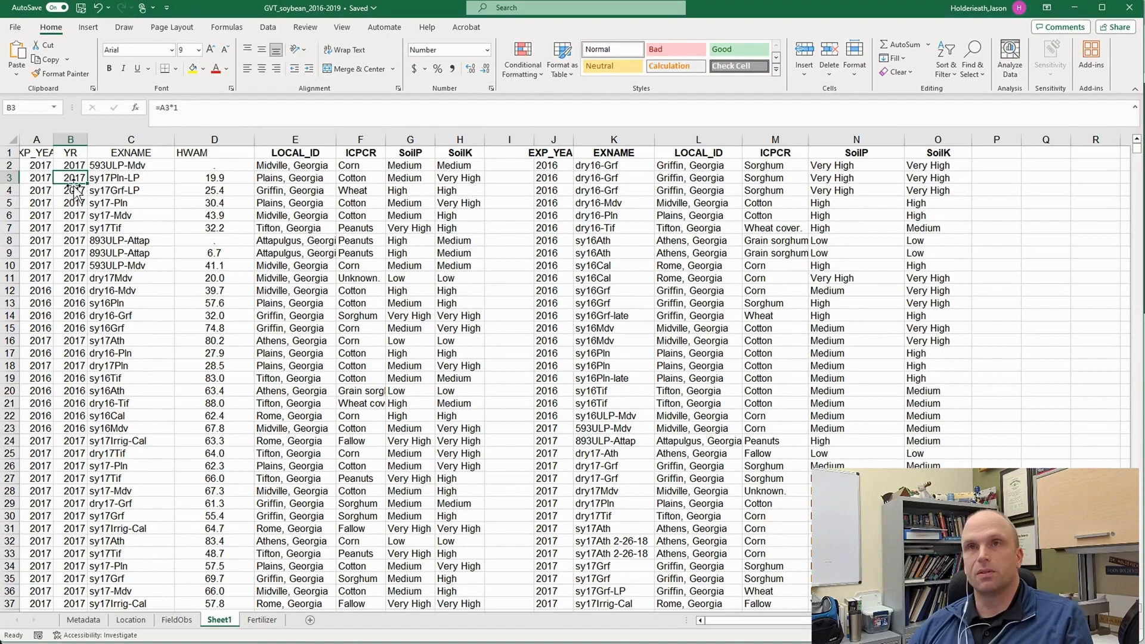
- Look through the YR column and inspect the XLOOKUP formulas for LOCAL_ID, ICPCR, SoilP and SoilK in cells E2 to H2
scroll(90, 334, "down", 20)
scroll(95, 352, "up", 20)
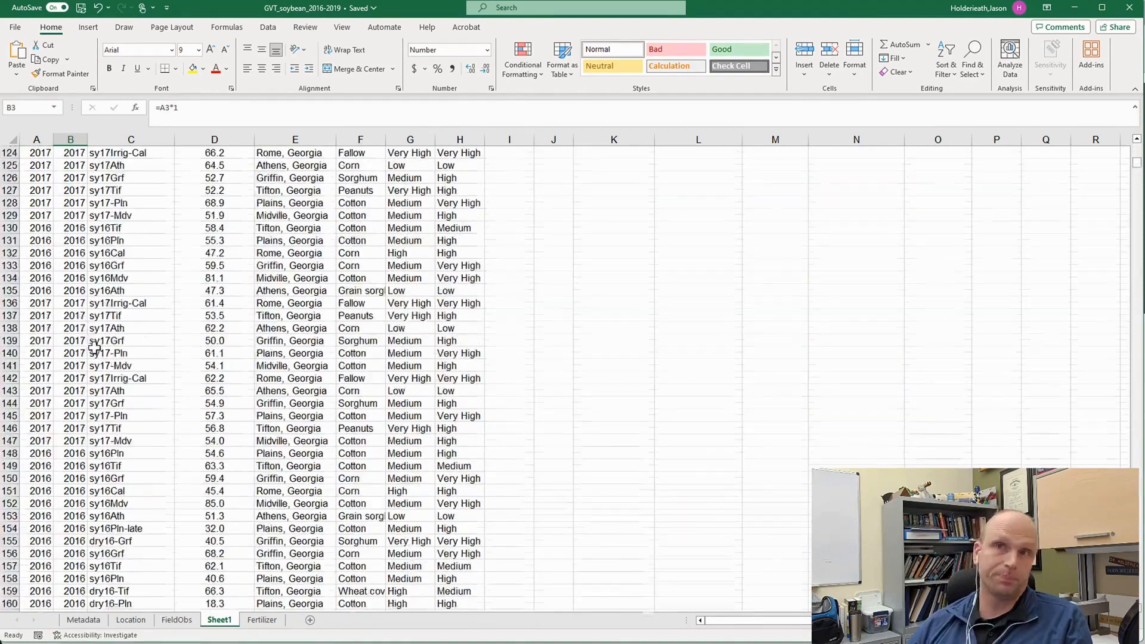
scroll(100, 362, "up", 3)
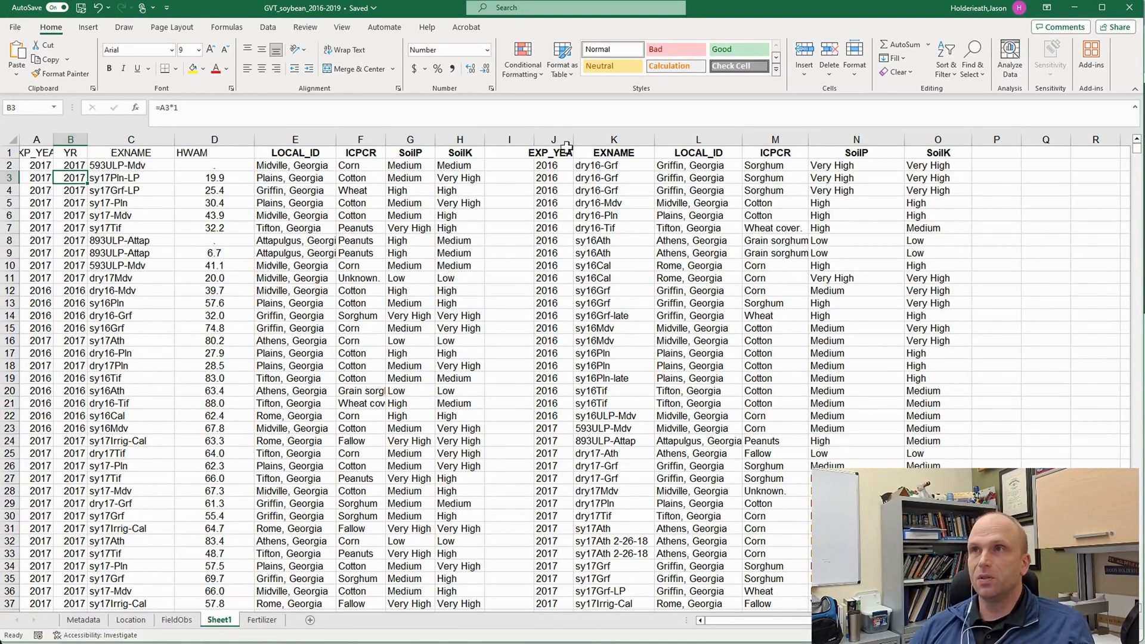
left_click(304, 167)
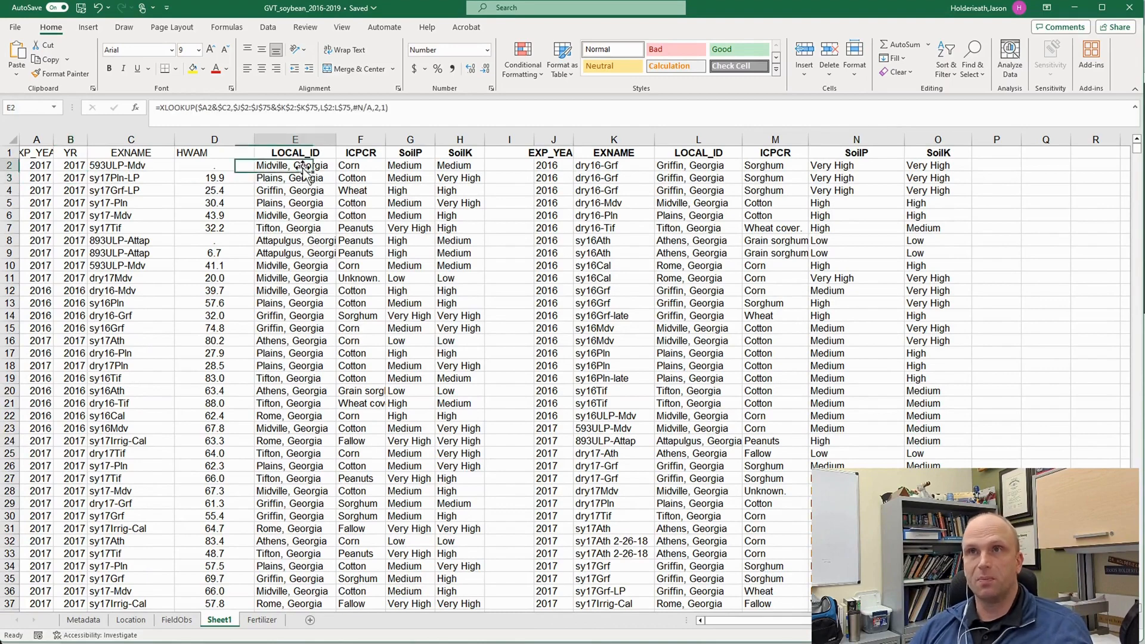
left_click(360, 167)
left_click(401, 166)
left_click(451, 170)
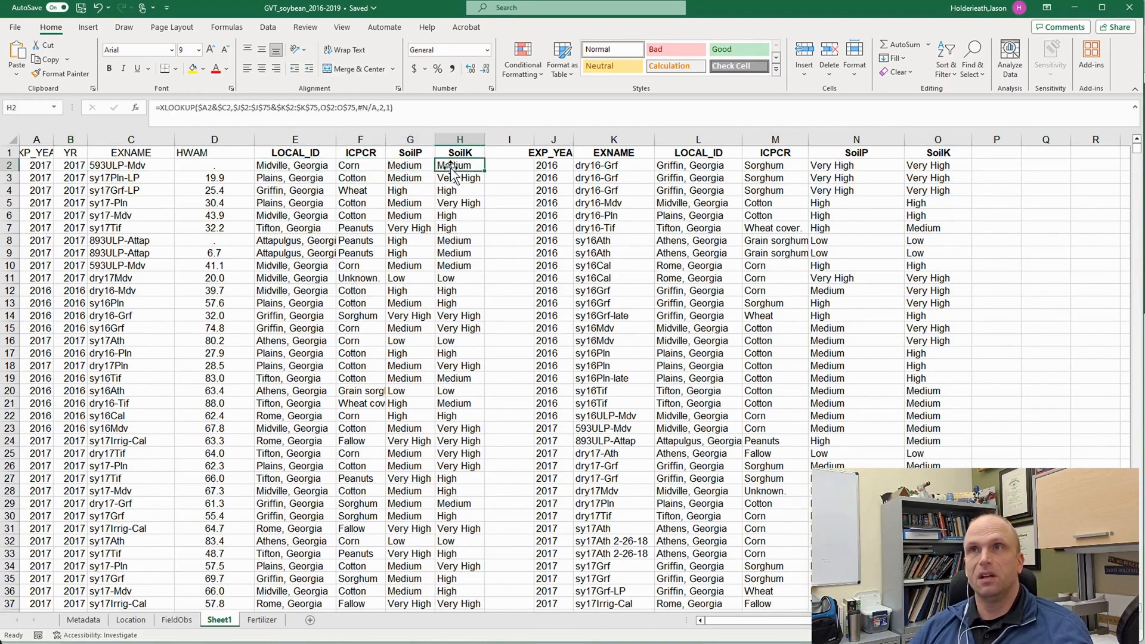
- Examine each argument of the XLOOKUP formula in E2, from the lookup value through the search mode
left_click(283, 168)
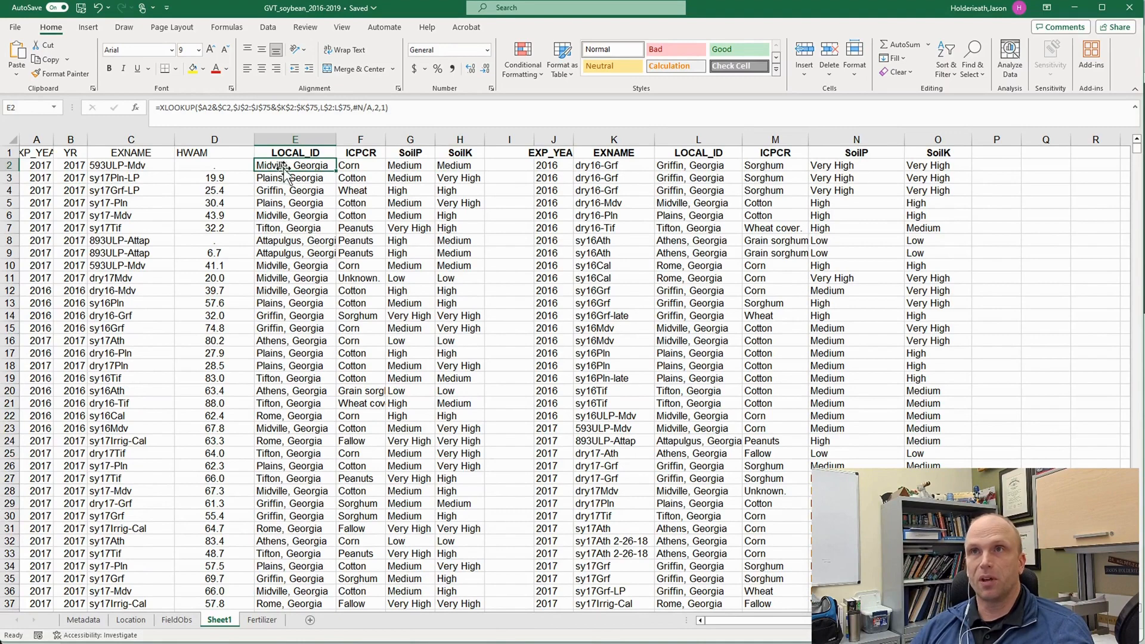
left_click(203, 108)
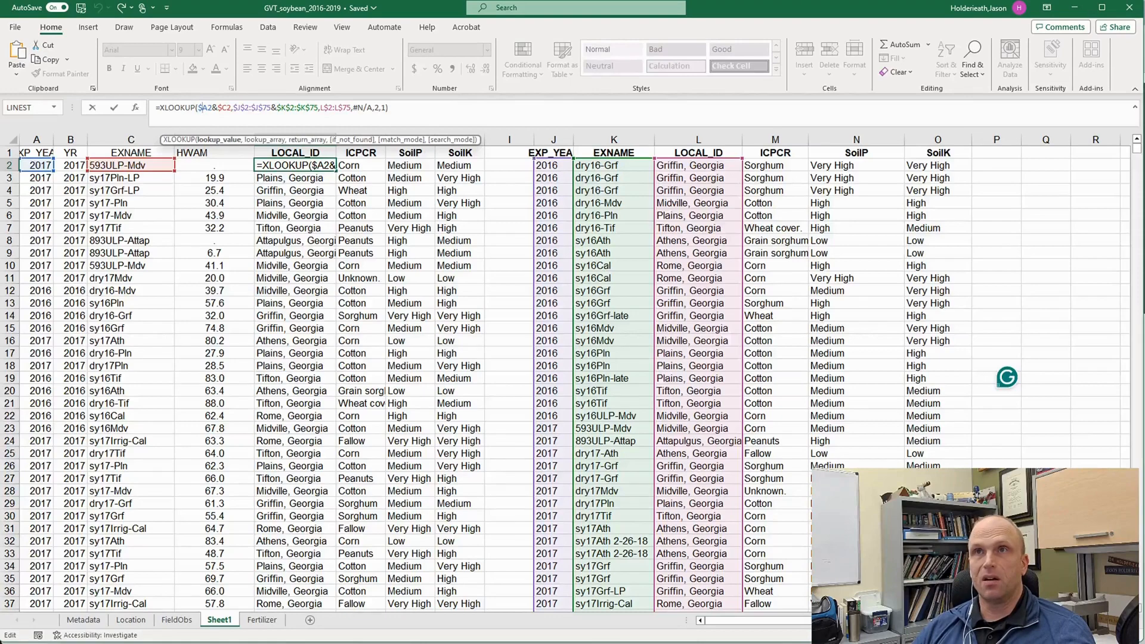
left_click(241, 107)
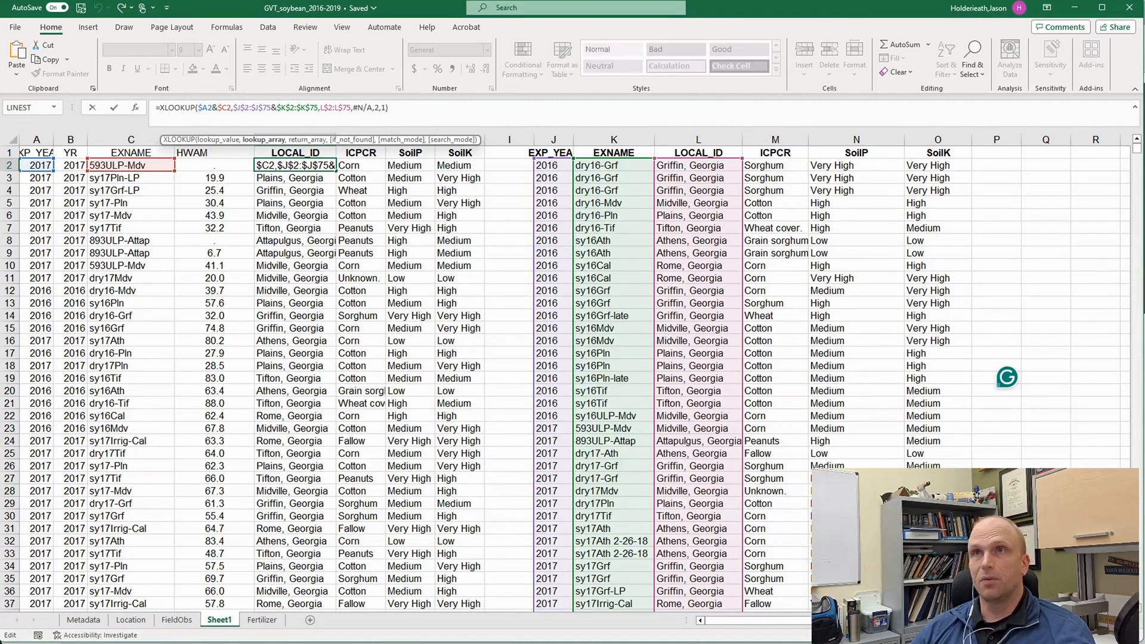
left_click(345, 107)
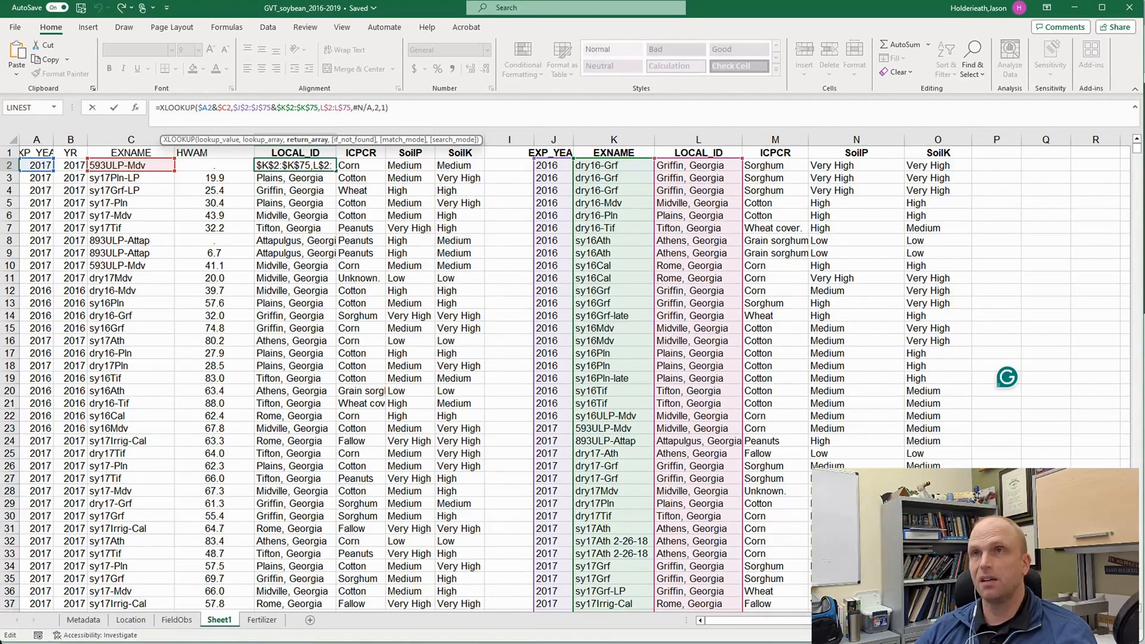
left_click(361, 108)
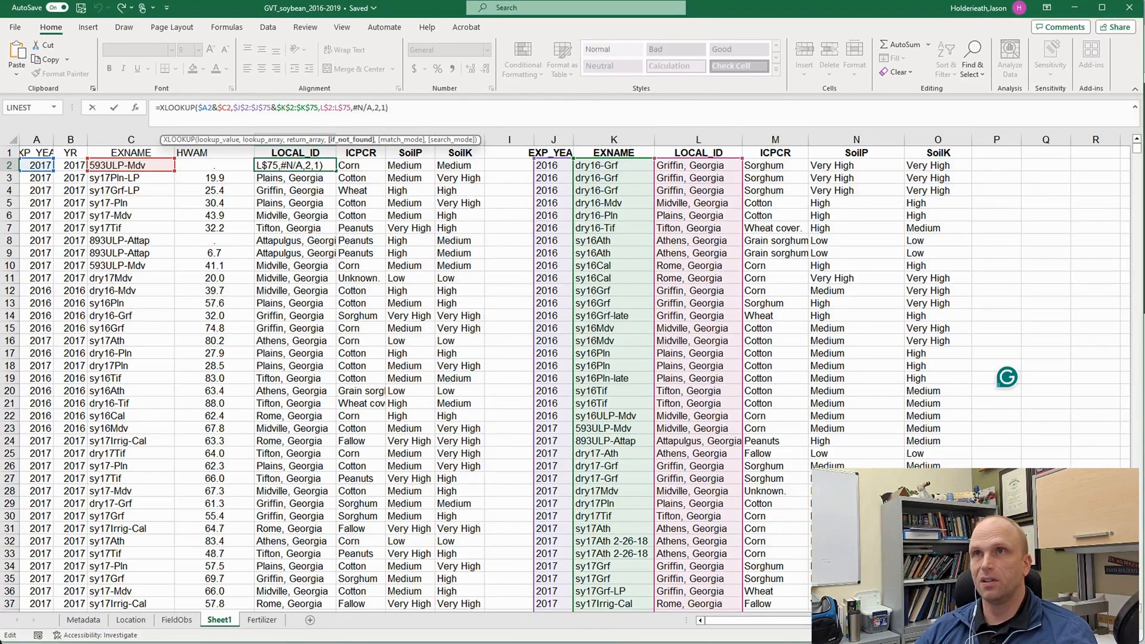
left_click(380, 108)
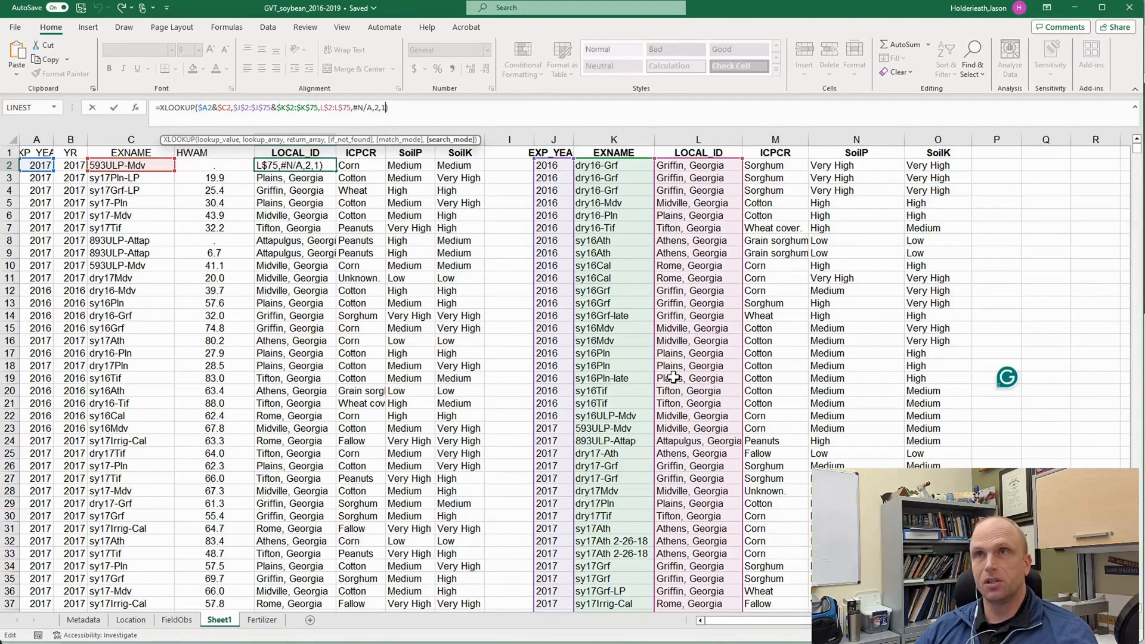
key("Return")
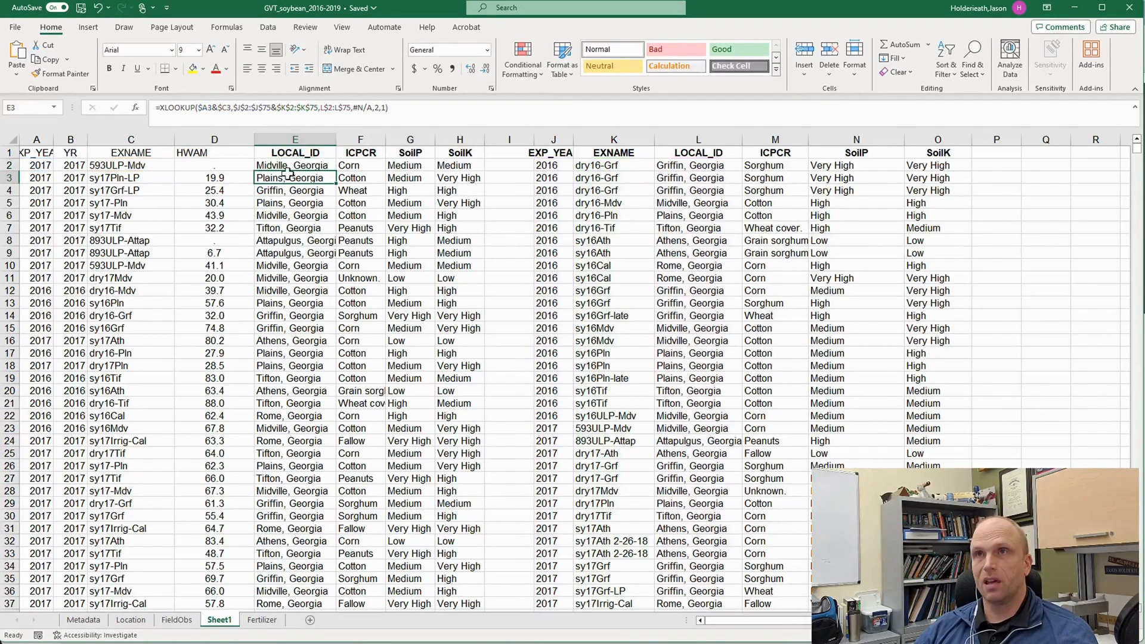
key("Up")
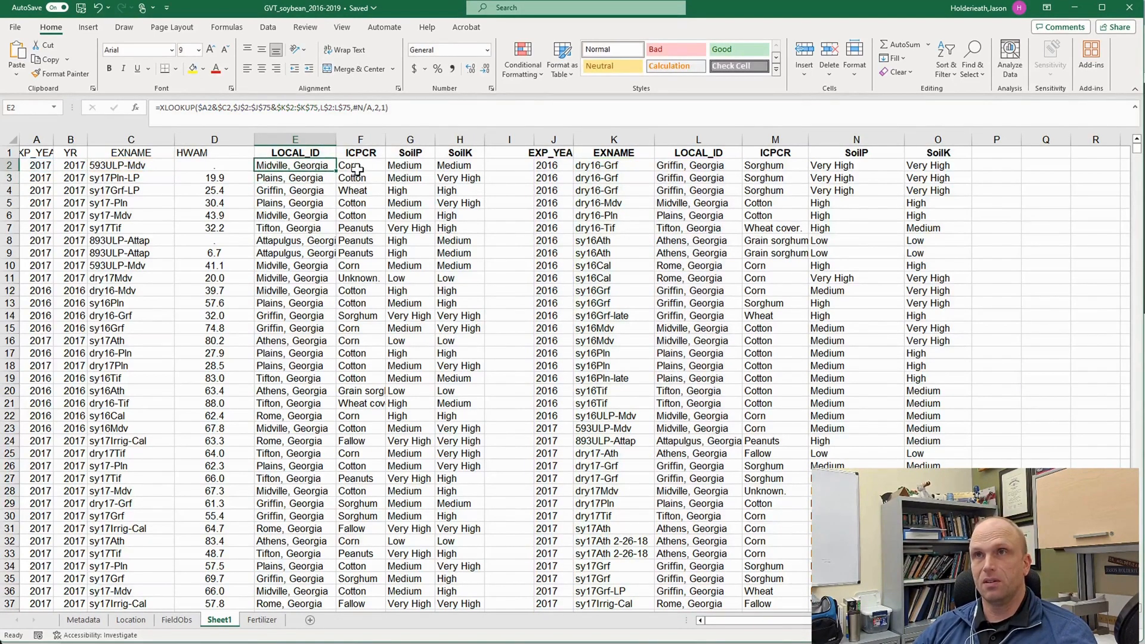
- Compare the XLOOKUP formulas in F2, G2 and H2 with the one in E2
left_click(357, 170)
left_click(410, 168)
left_click(448, 167)
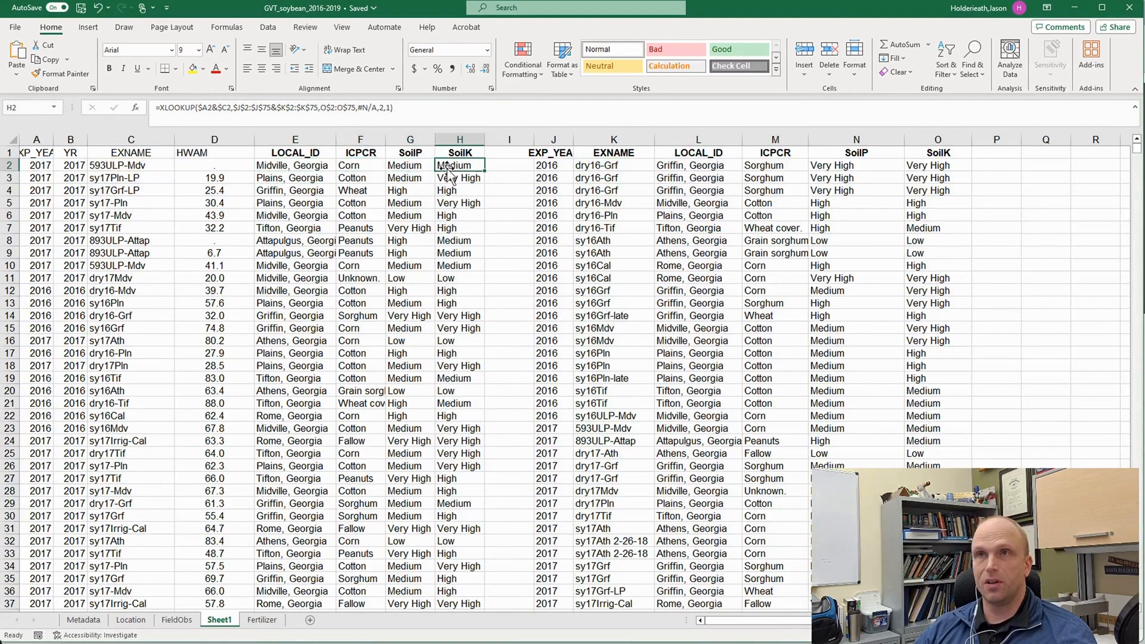
left_click(321, 165)
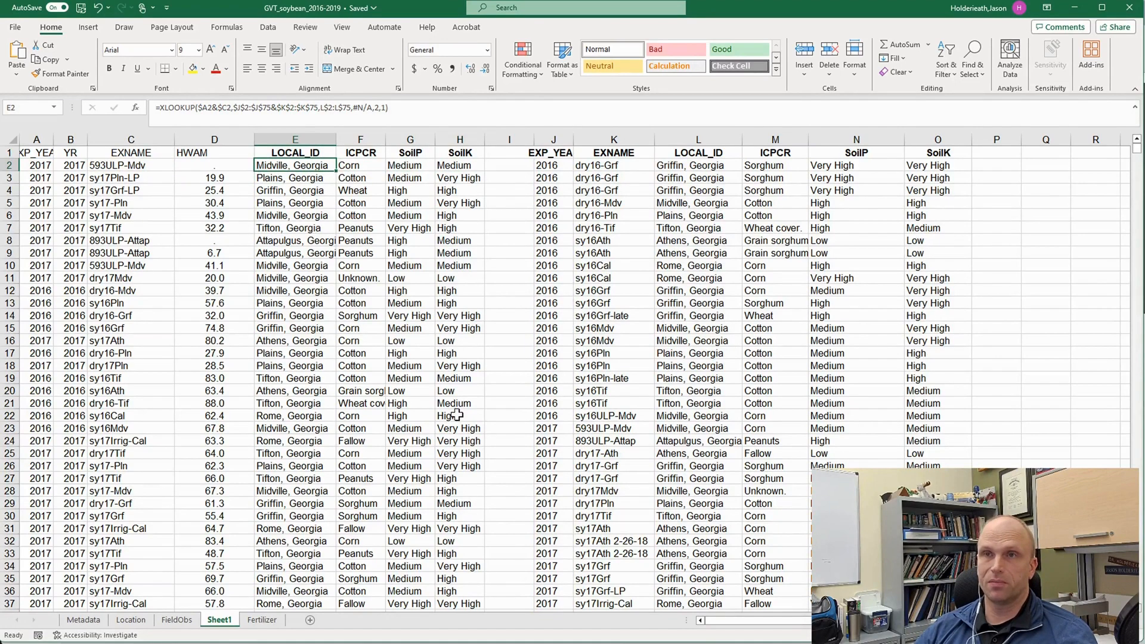
scroll(474, 483, "down", 7)
scroll(479, 501, "up", 7)
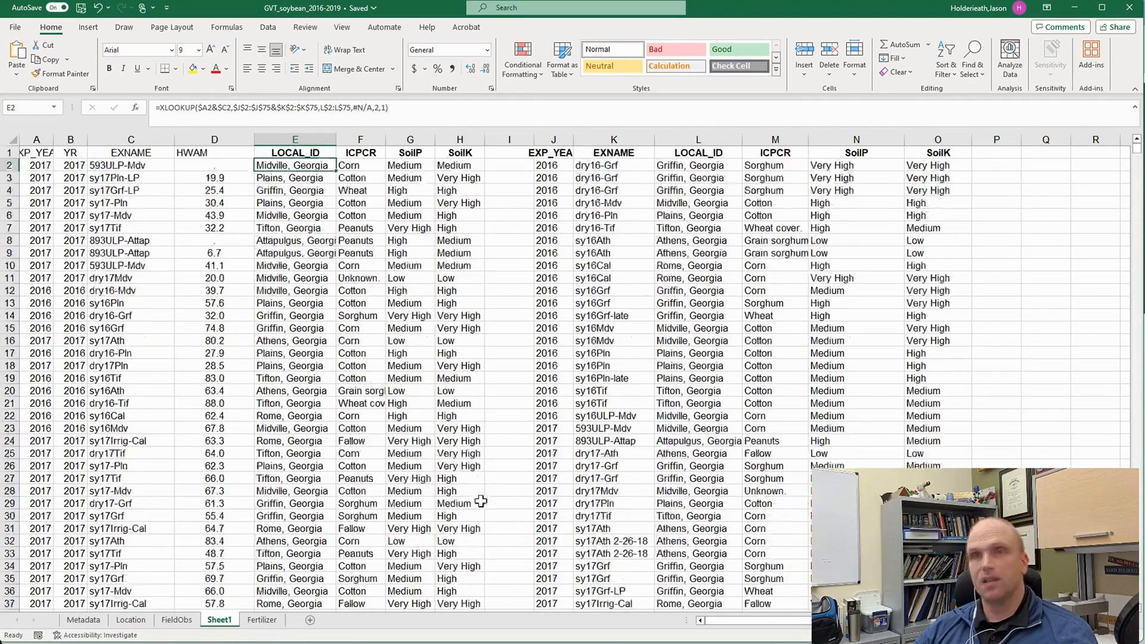
- Create a PivotTable on a new worksheet from the Sheet1 range B1:H2979, leaving out the EXP_YEAR column
left_click(37, 153)
left_click(72, 153)
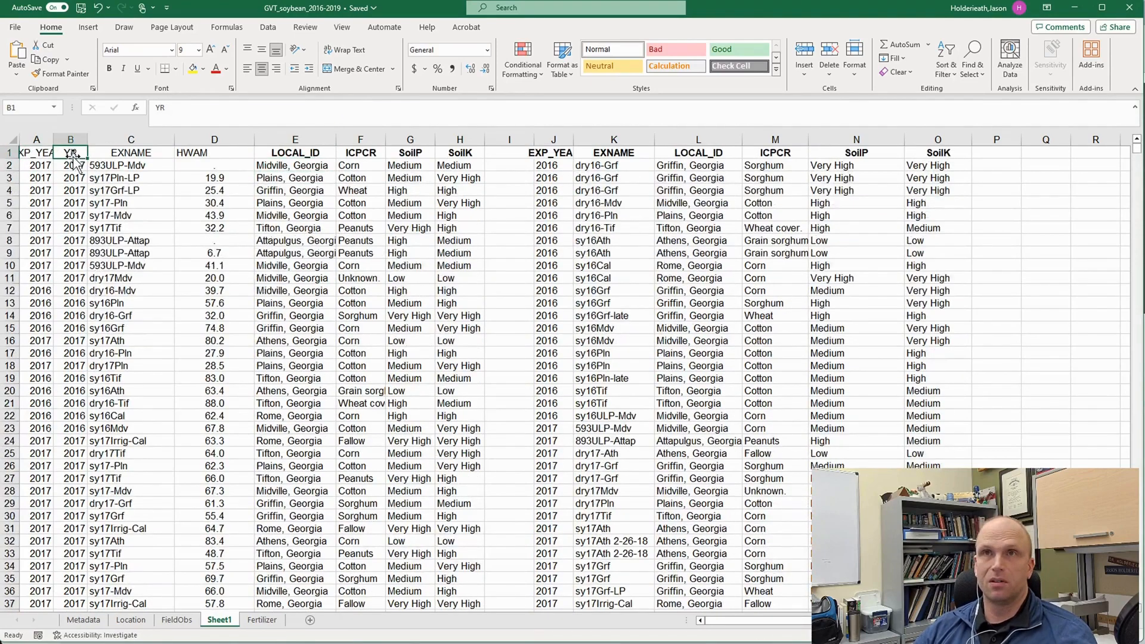
left_click_drag(74, 158, 426, 384)
left_click_drag(480, 549, 485, 616)
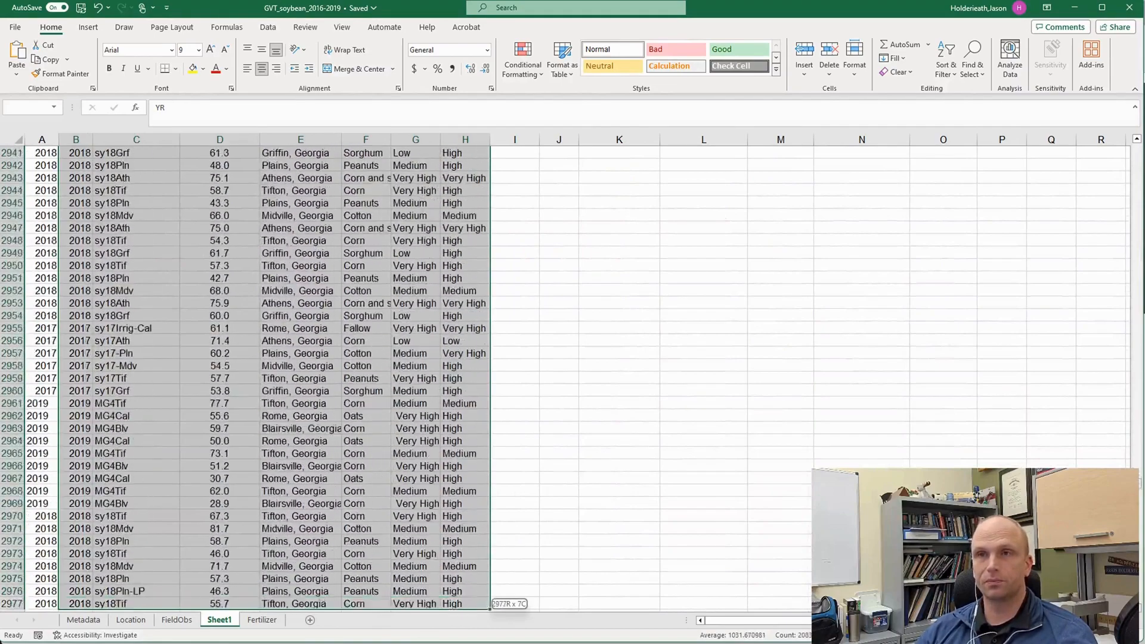
left_click_drag(485, 614, 449, 165)
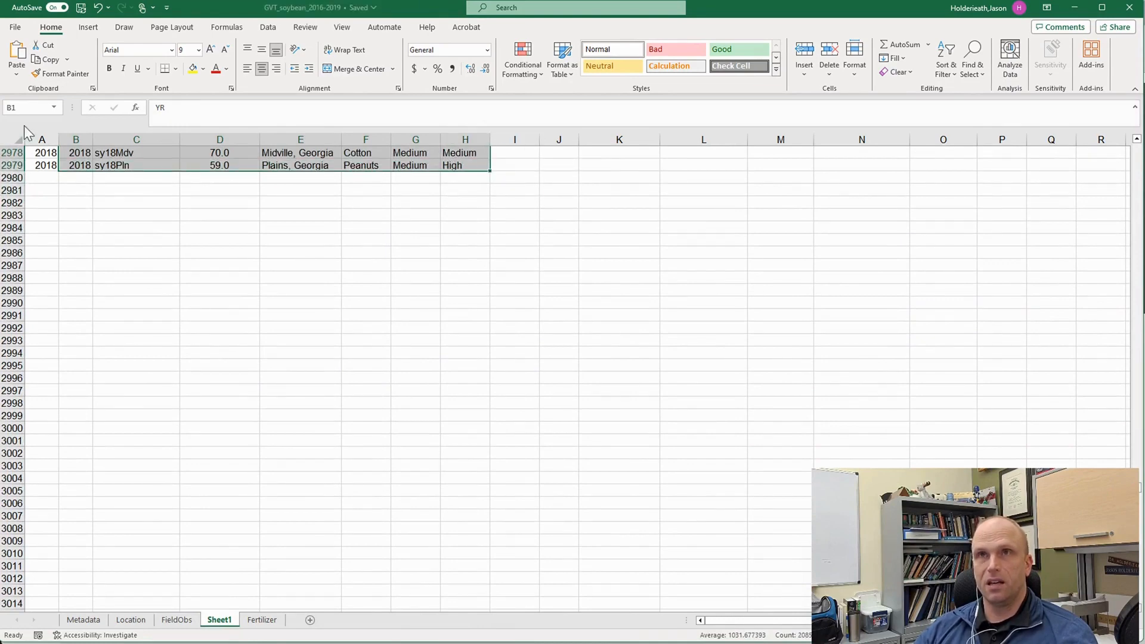
left_click(89, 27)
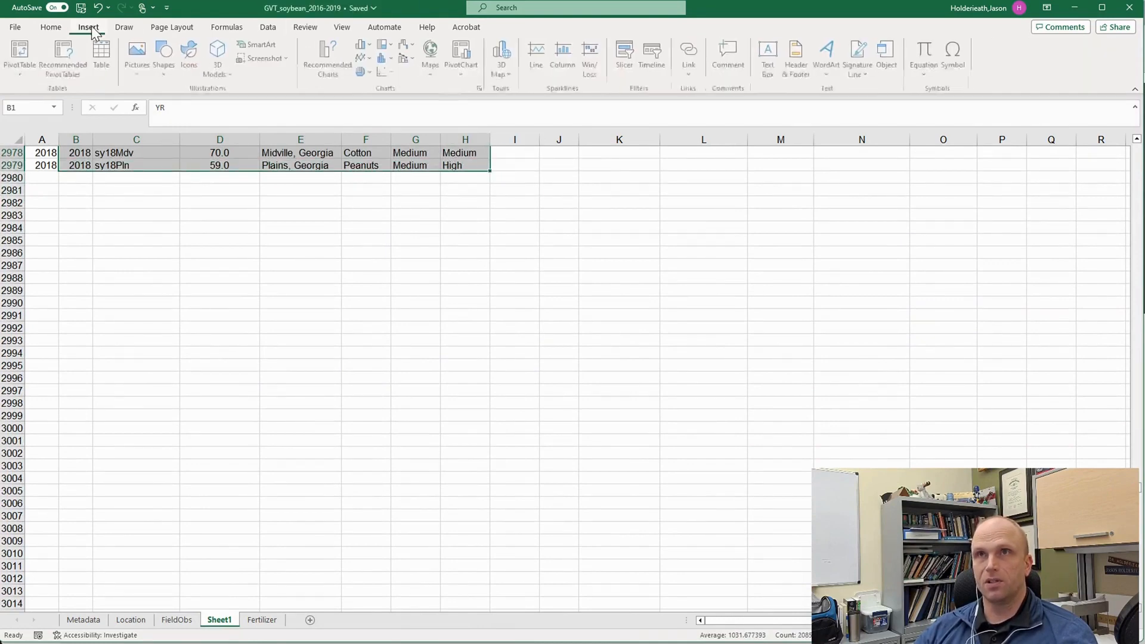
left_click(24, 55)
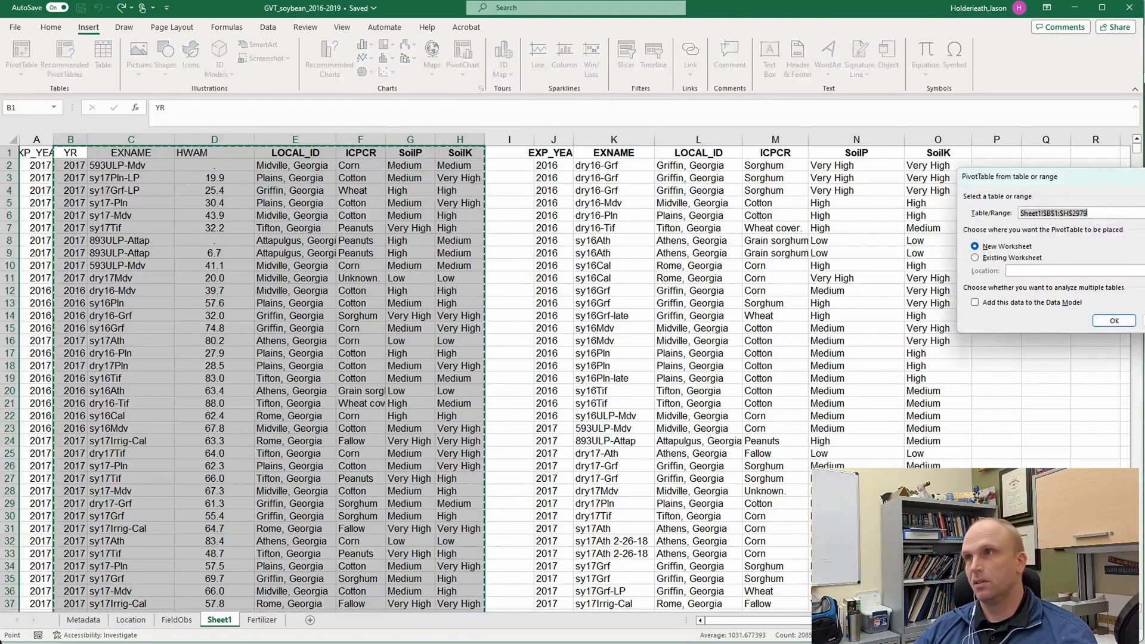
left_click(1124, 325)
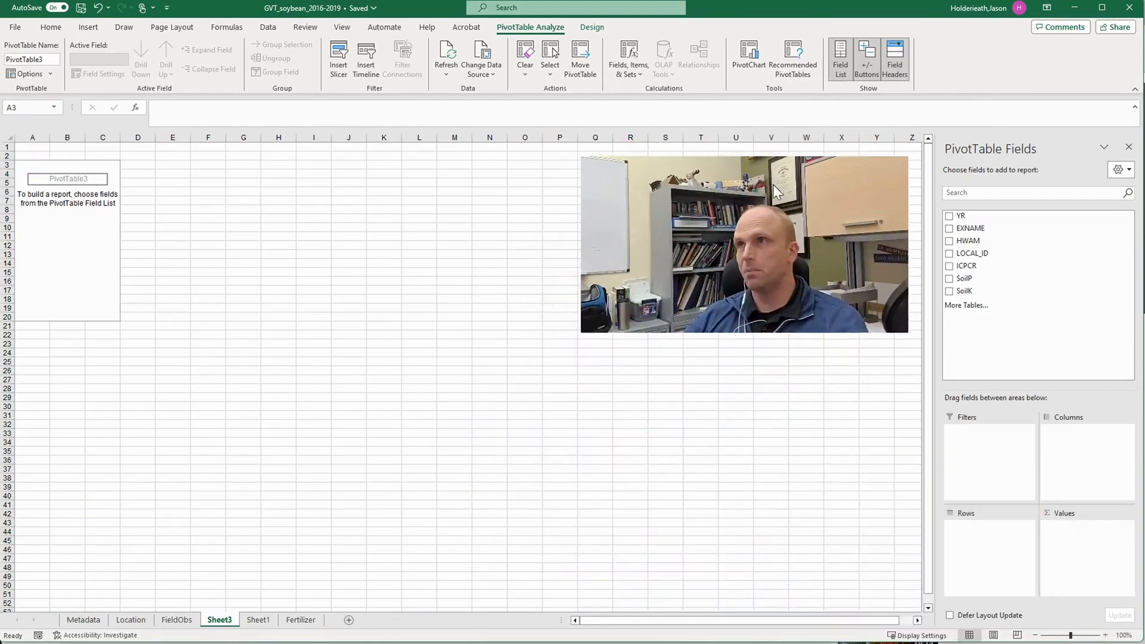
- Lay out the PivotTable with YR as columns, LOCAL_ID as rows and HWAM as values
left_click_drag(773, 184, 991, 28)
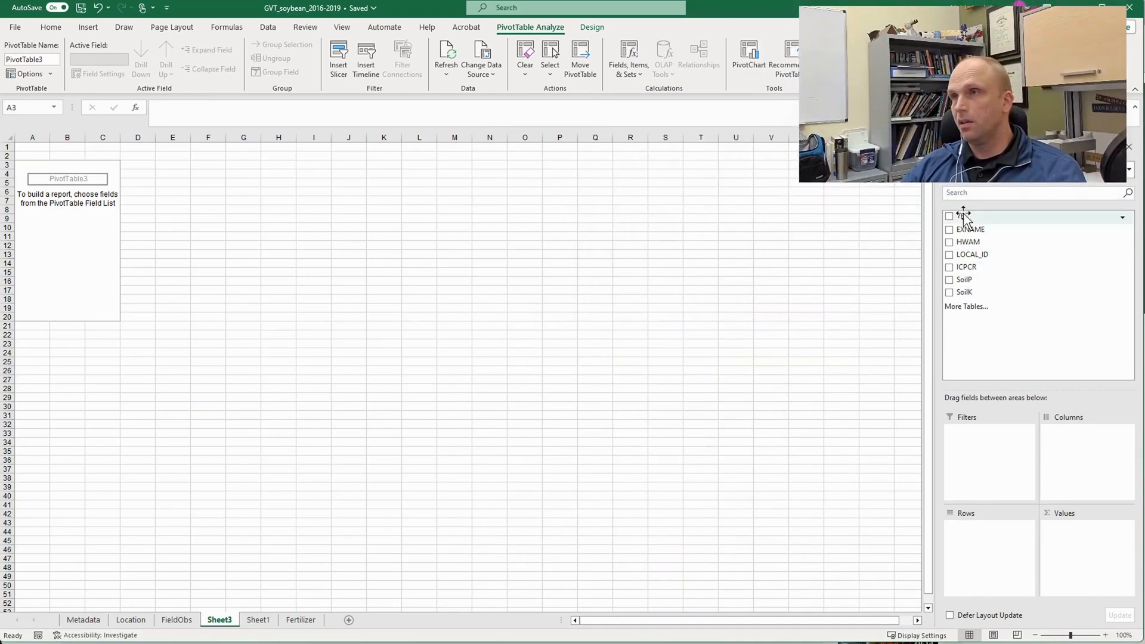
left_click_drag(963, 213, 984, 559)
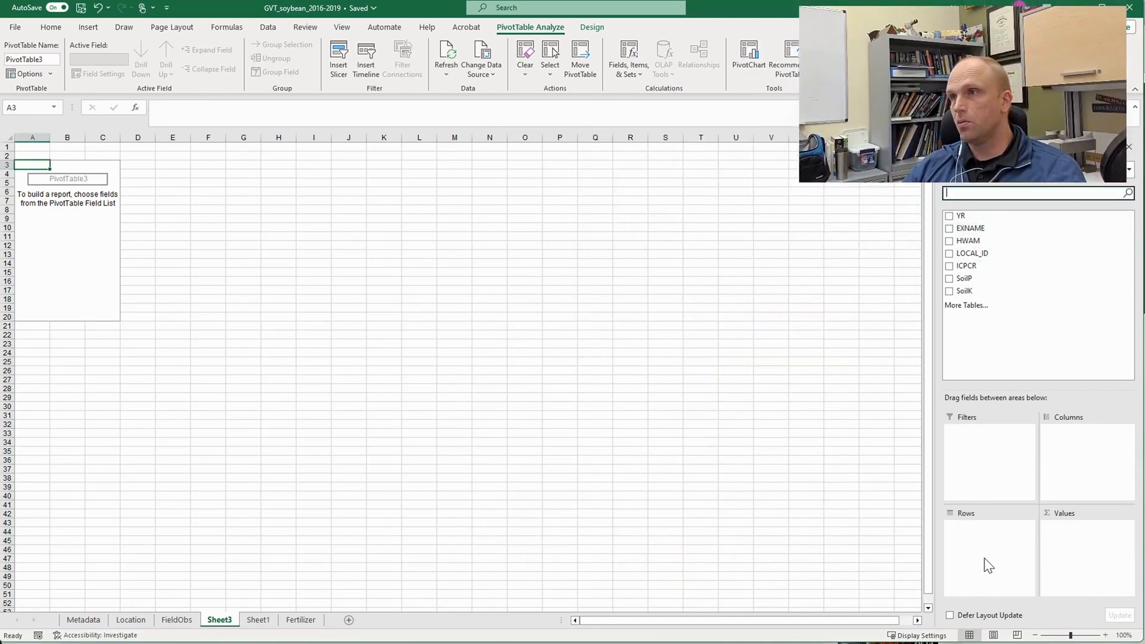
left_click_drag(971, 214, 1002, 572)
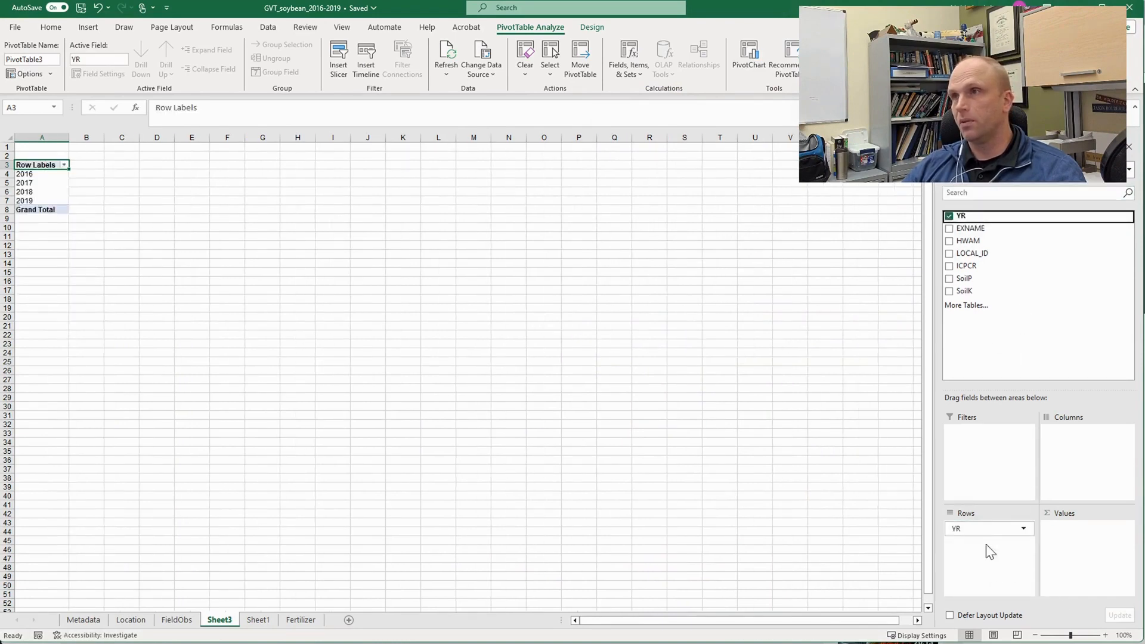
left_click_drag(984, 530, 1082, 434)
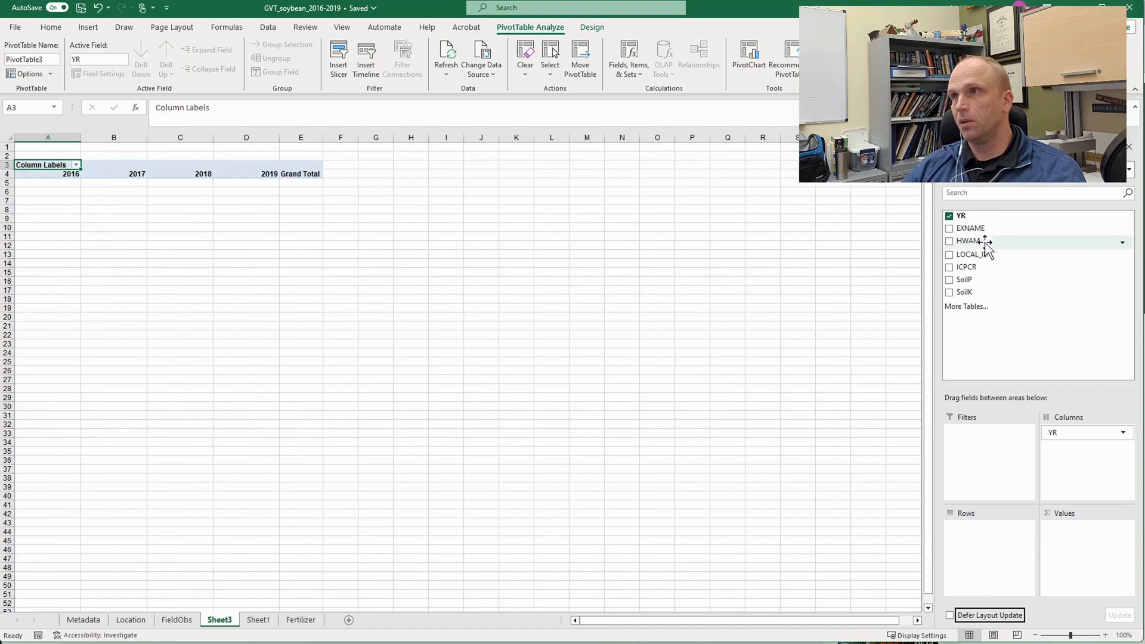
left_click_drag(979, 254, 999, 550)
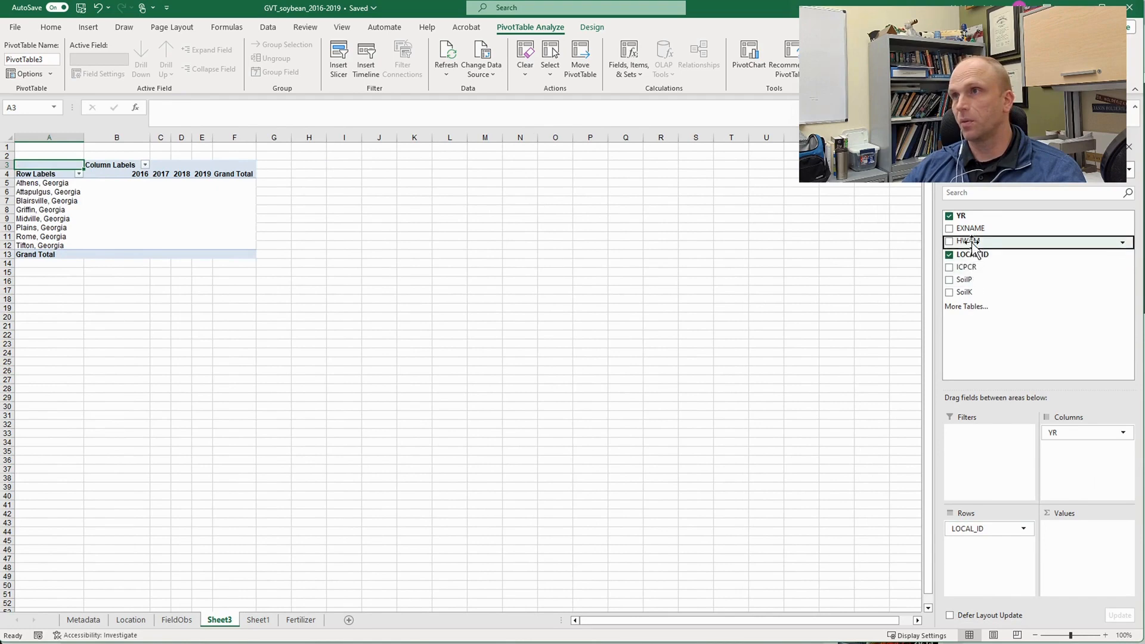
left_click_drag(972, 243, 1084, 540)
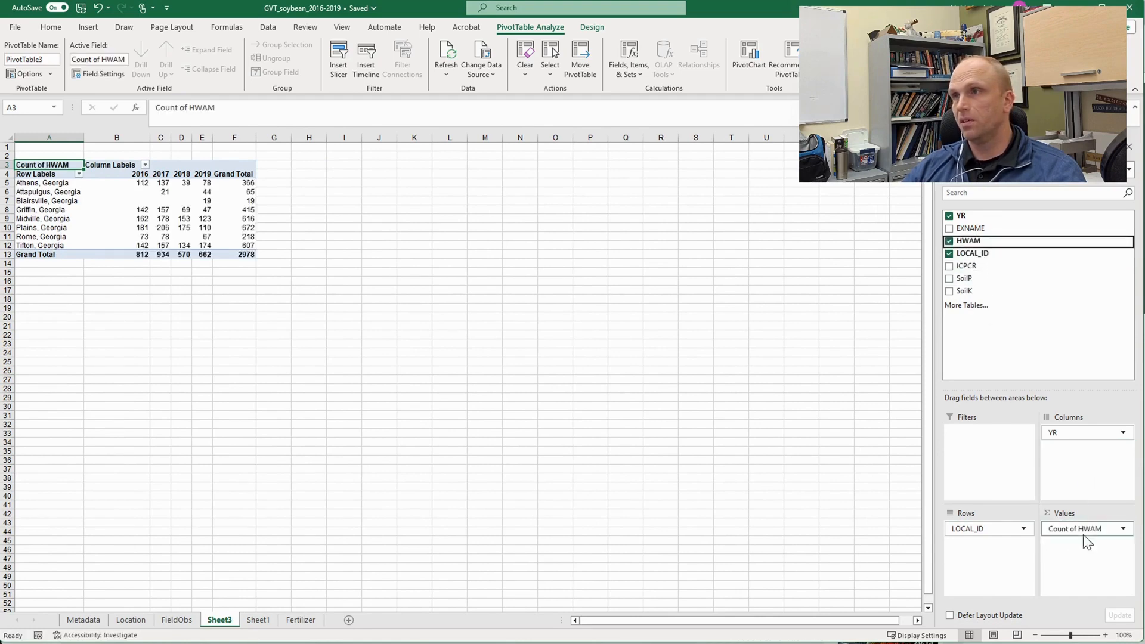
- Summarize the HWAM values in the PivotTable by Average
left_click(1123, 528)
left_click(1086, 642)
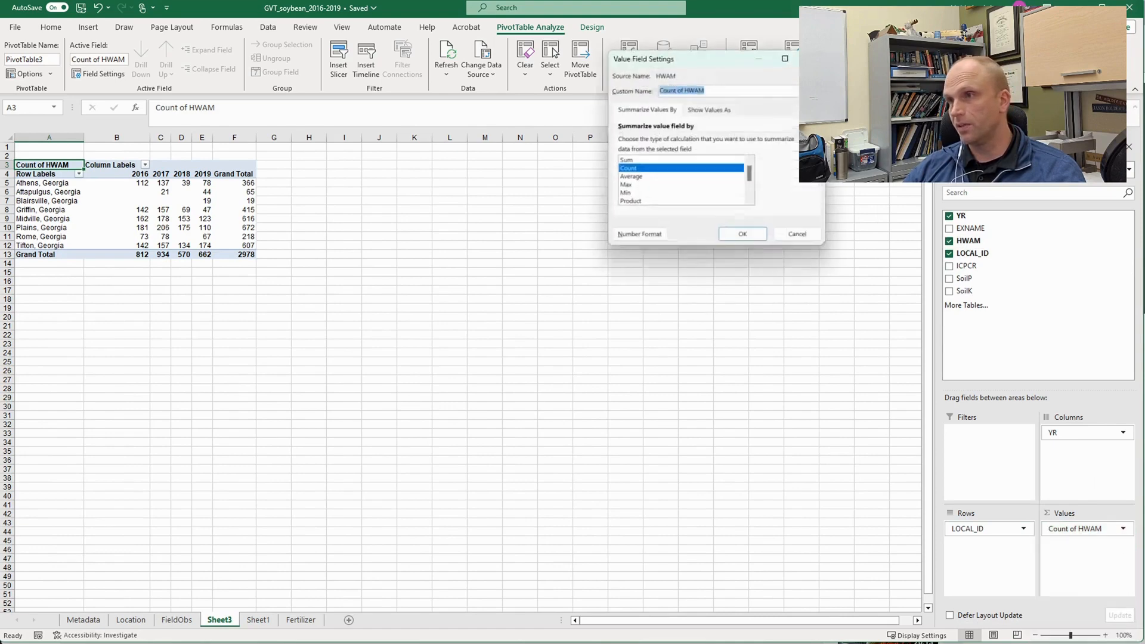
left_click(631, 176)
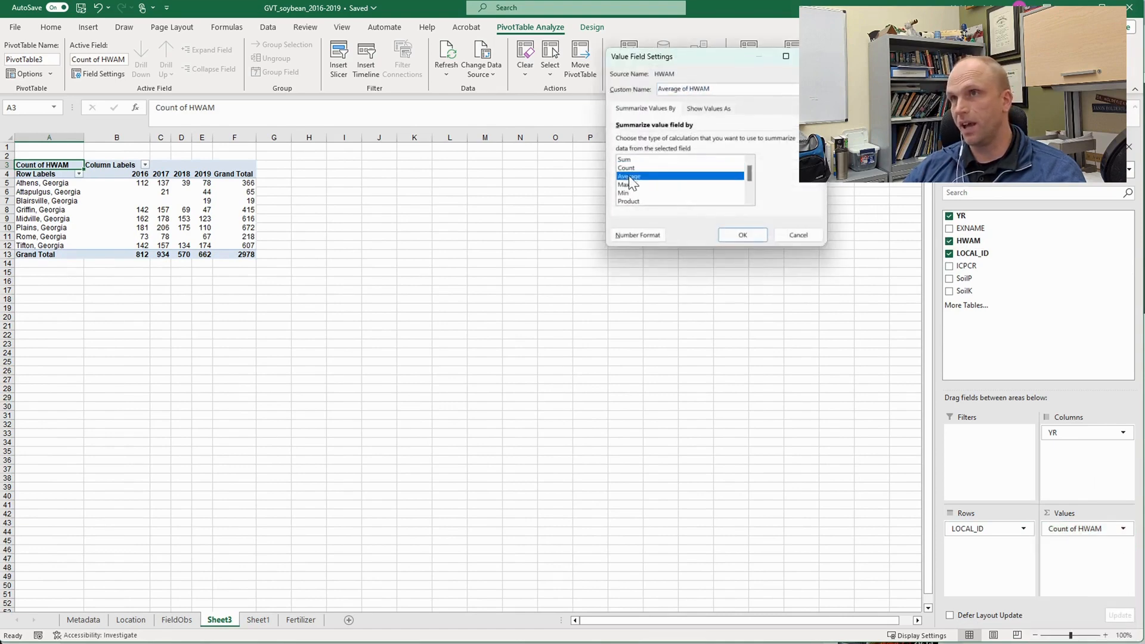
left_click(745, 237)
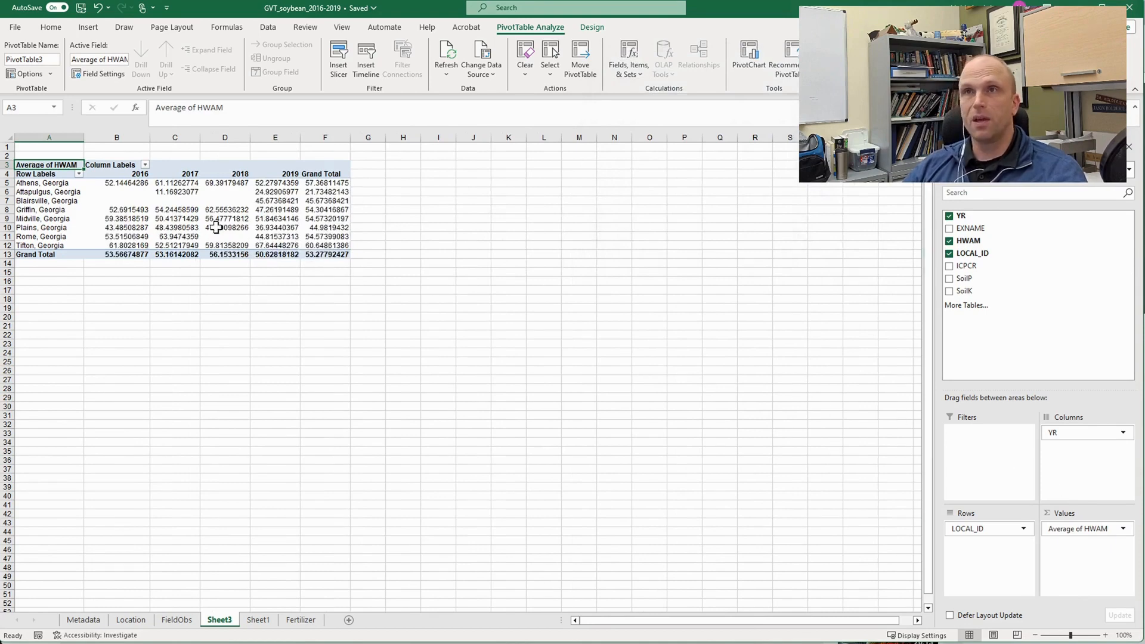
- Format the PivotTable averages in B5:F13, including the grand totals, to three decimal places
left_click(127, 181)
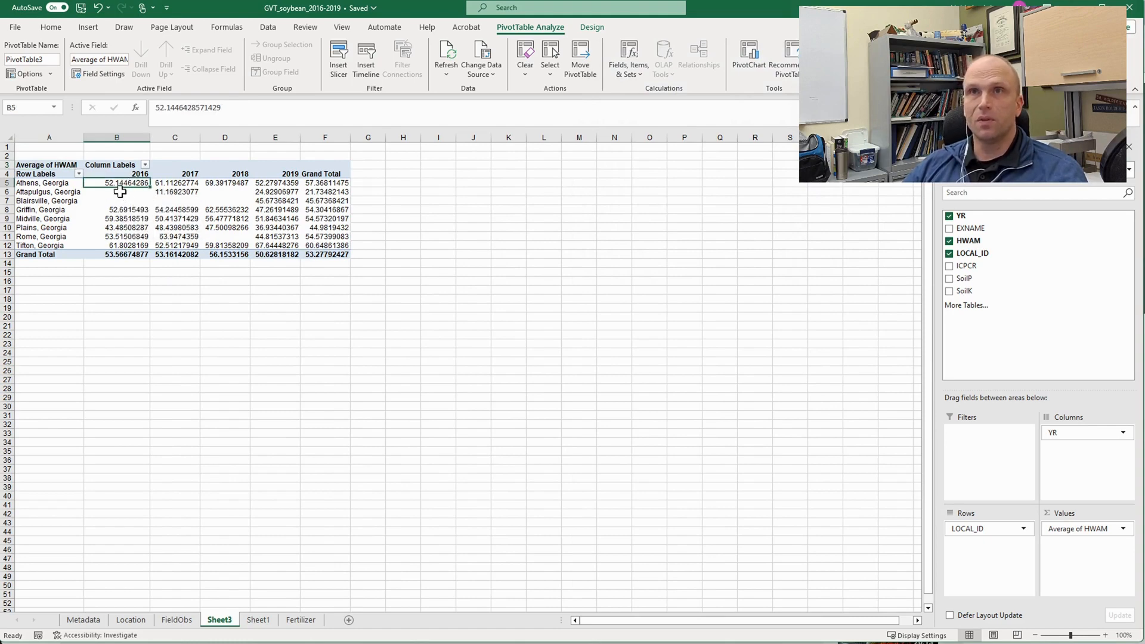
left_click_drag(119, 182, 313, 256)
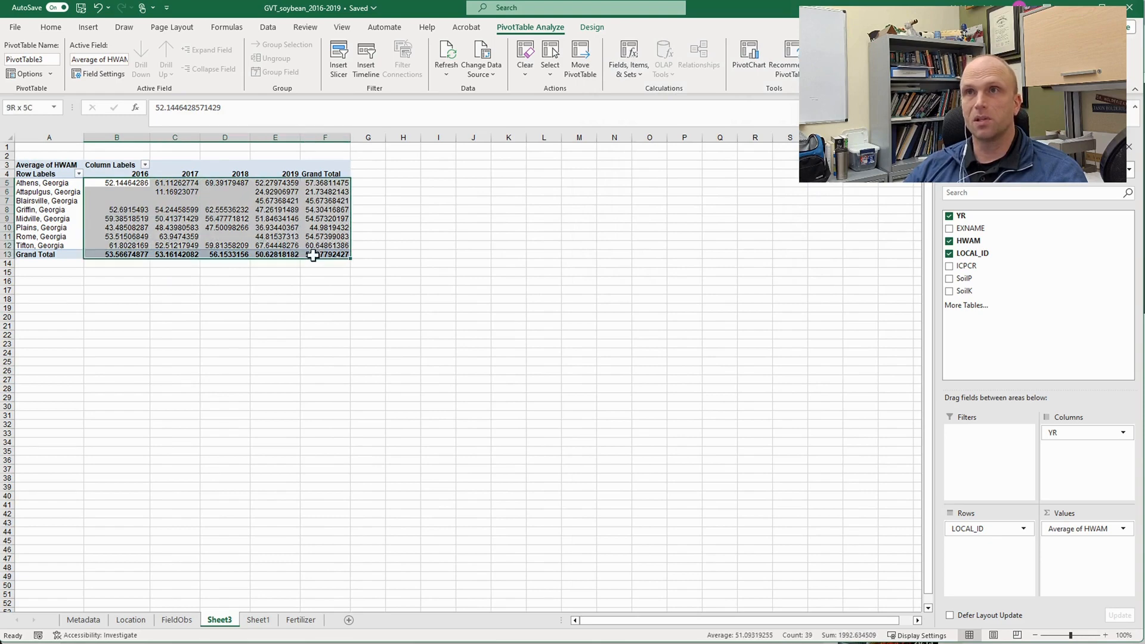
left_click(48, 28)
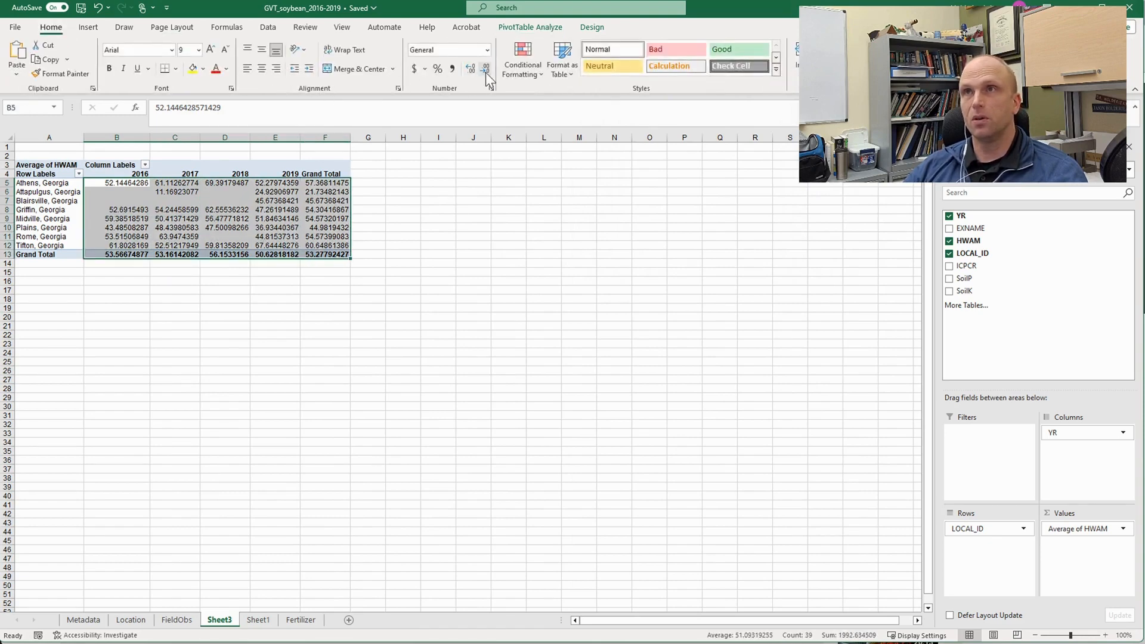
left_click(485, 72)
left_click(485, 73)
left_click(484, 73)
left_click(485, 73)
left_click(485, 72)
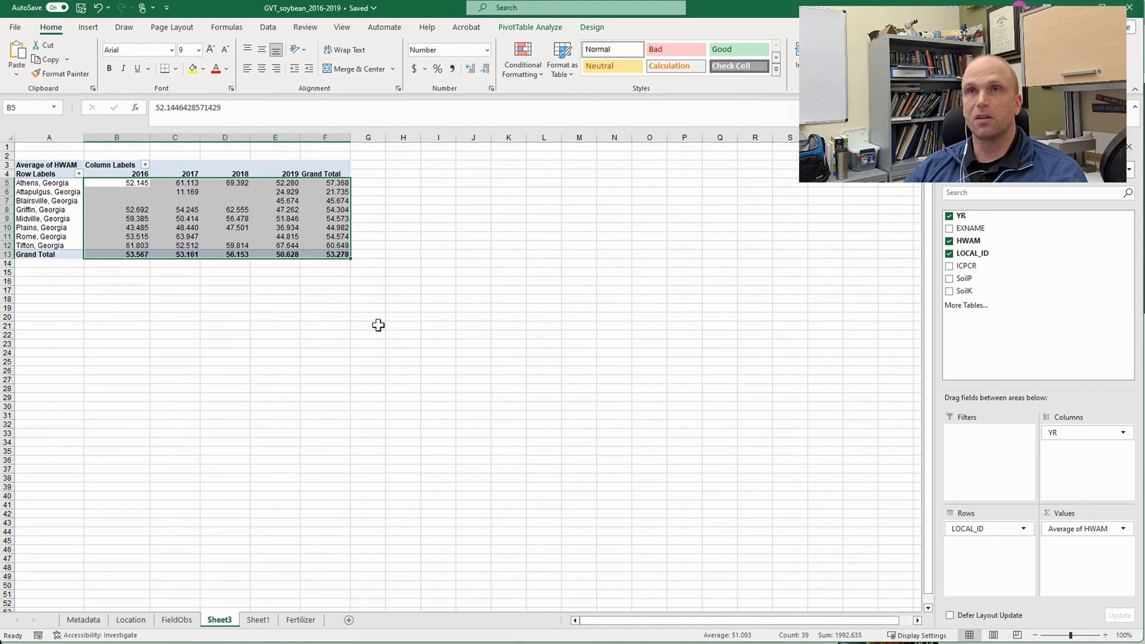
left_click(292, 356)
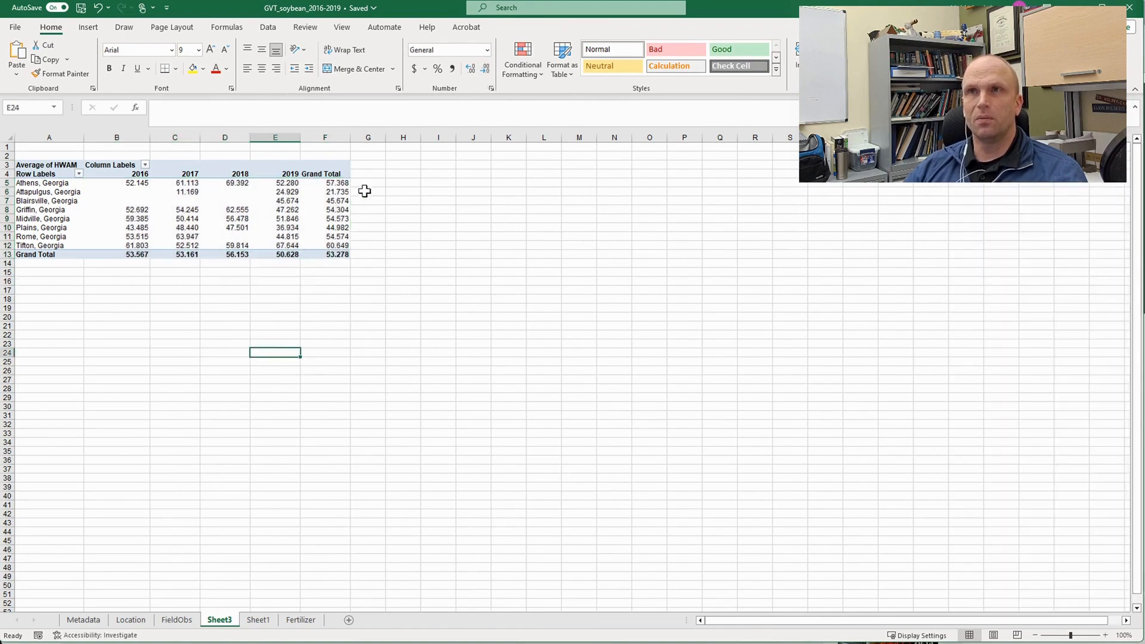
- Replace LOCAL_ID with SoilP as the PivotTable's row field
left_click(340, 182)
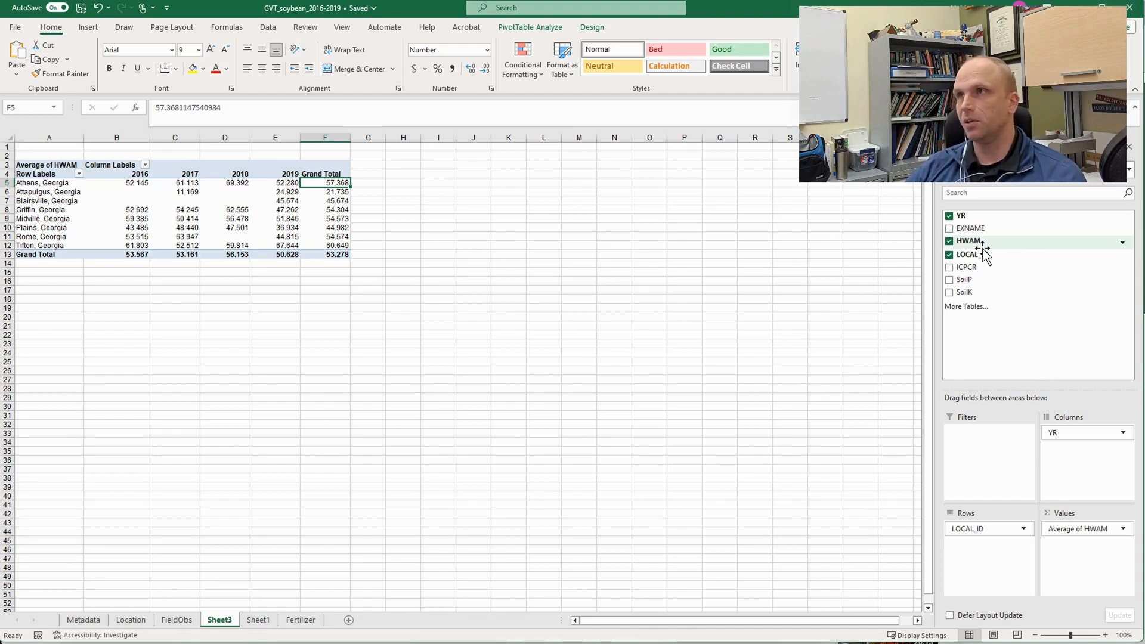
left_click(966, 279)
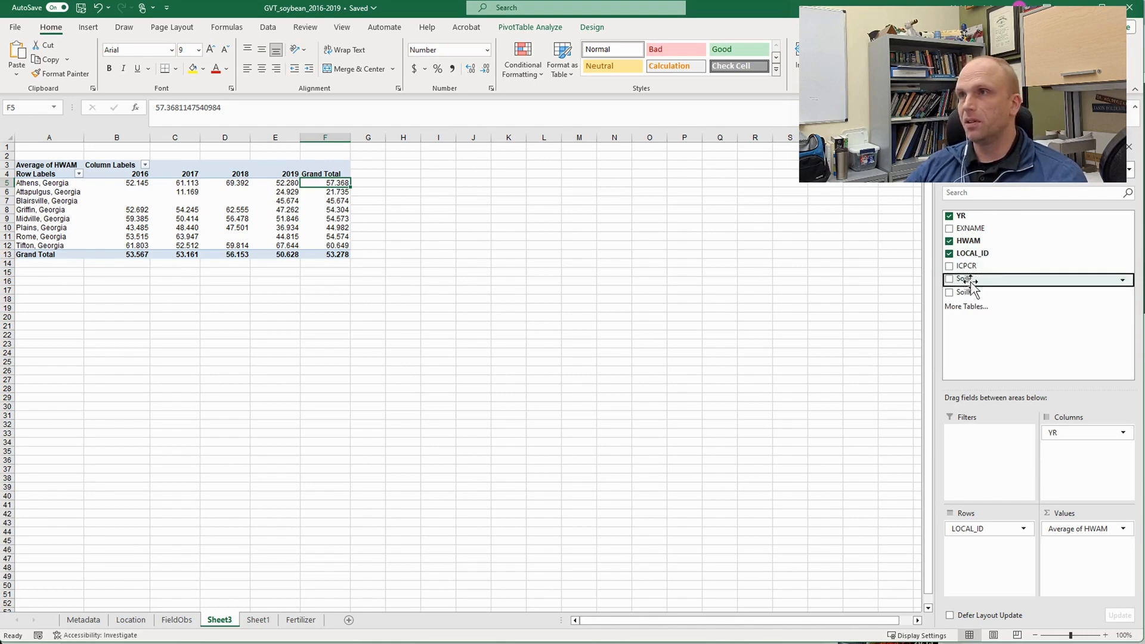
left_click(948, 279)
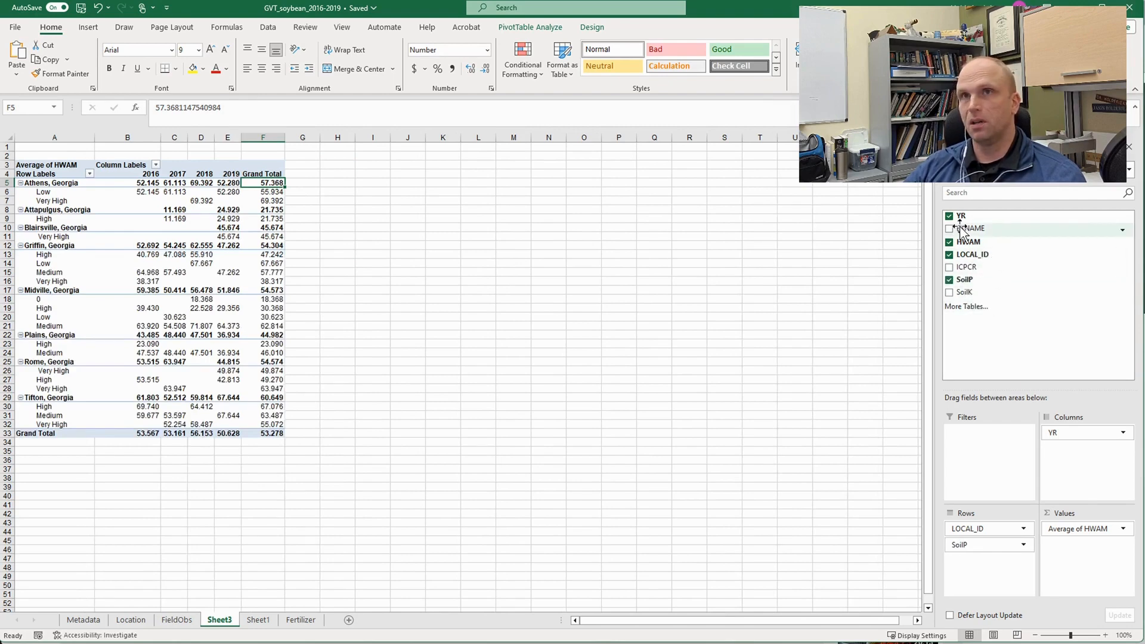
left_click(949, 253)
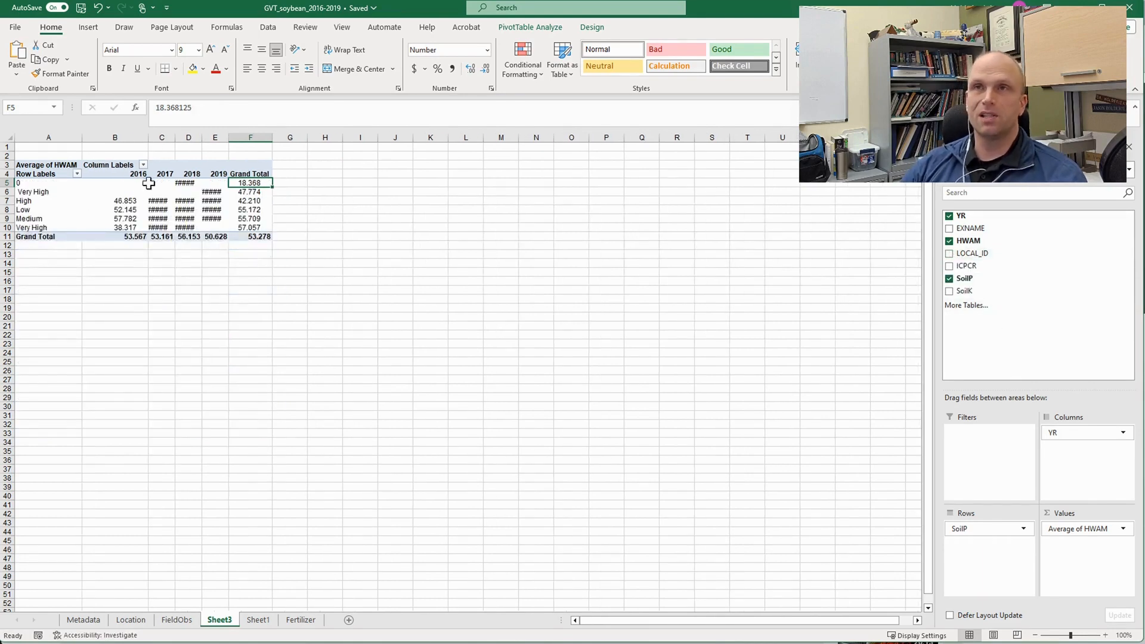
- Widen the year columns so the PivotTable averages are readable, and compare the two Very High row labels
left_click_drag(170, 141, 222, 138)
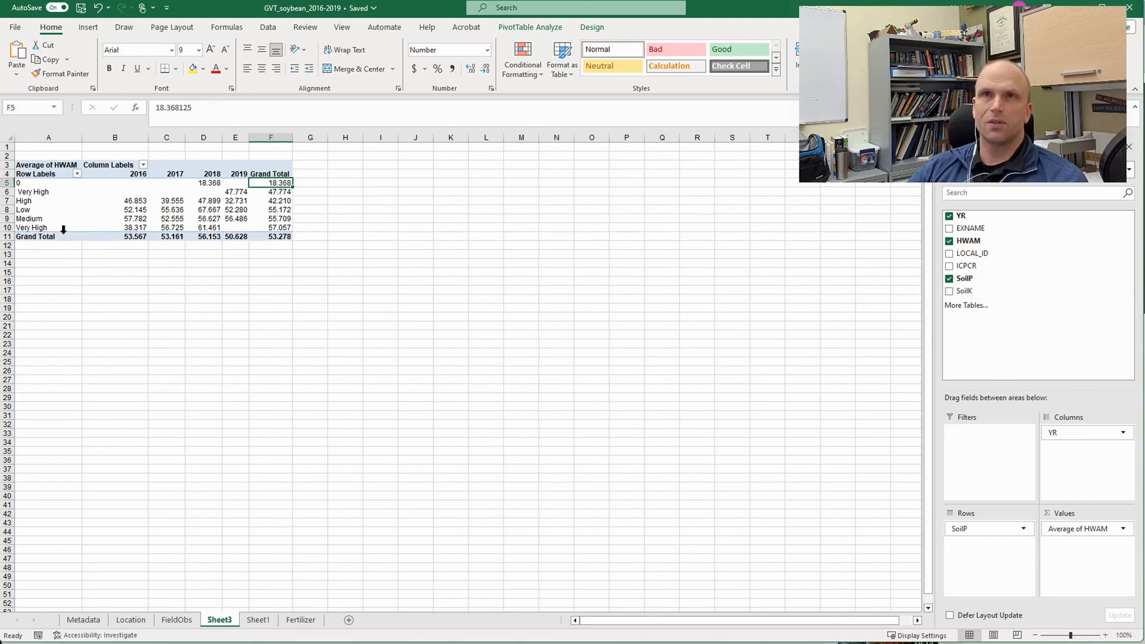
left_click(30, 193)
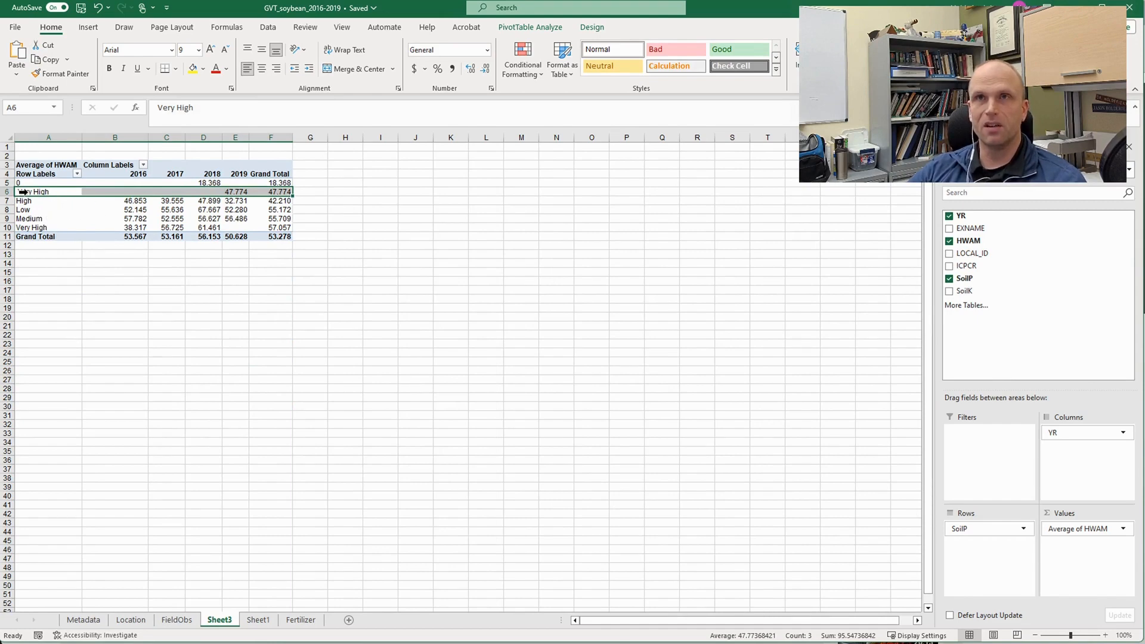
left_click(157, 108)
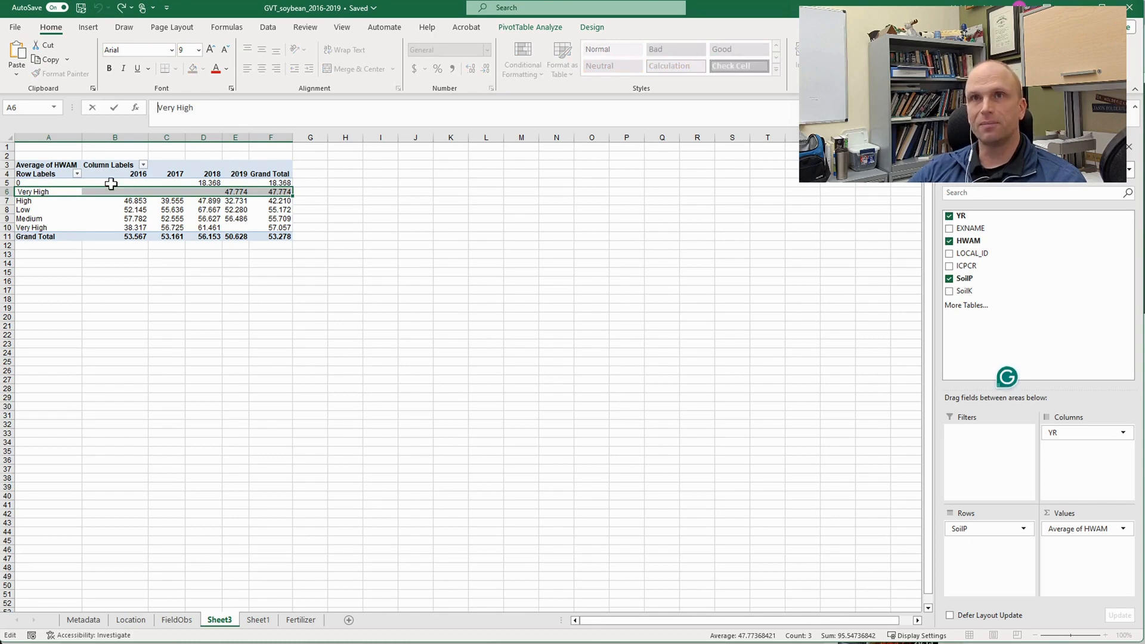
key("Tab")
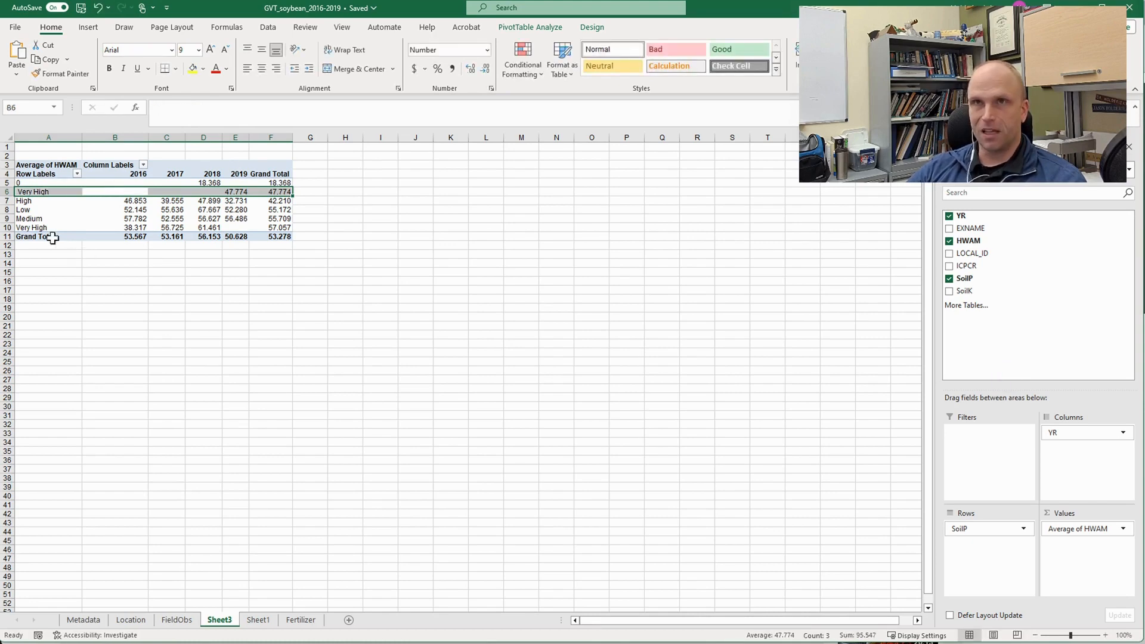
left_click(40, 192)
left_click(41, 228)
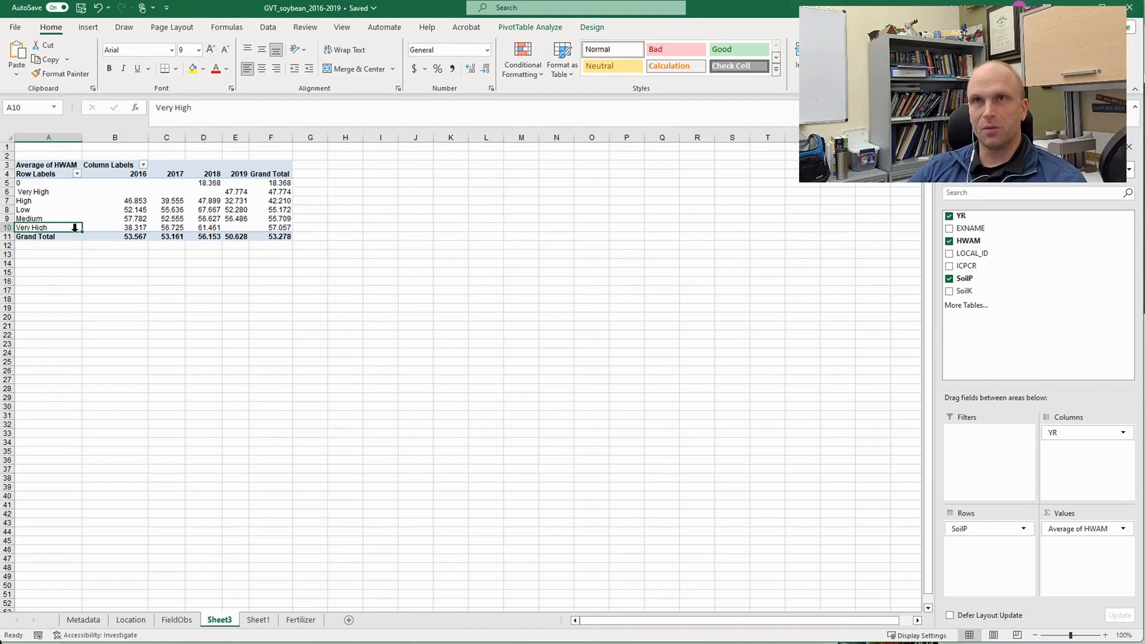
- Replace SoilP with SoilK as the PivotTable's row field
left_click(948, 290)
left_click(948, 279)
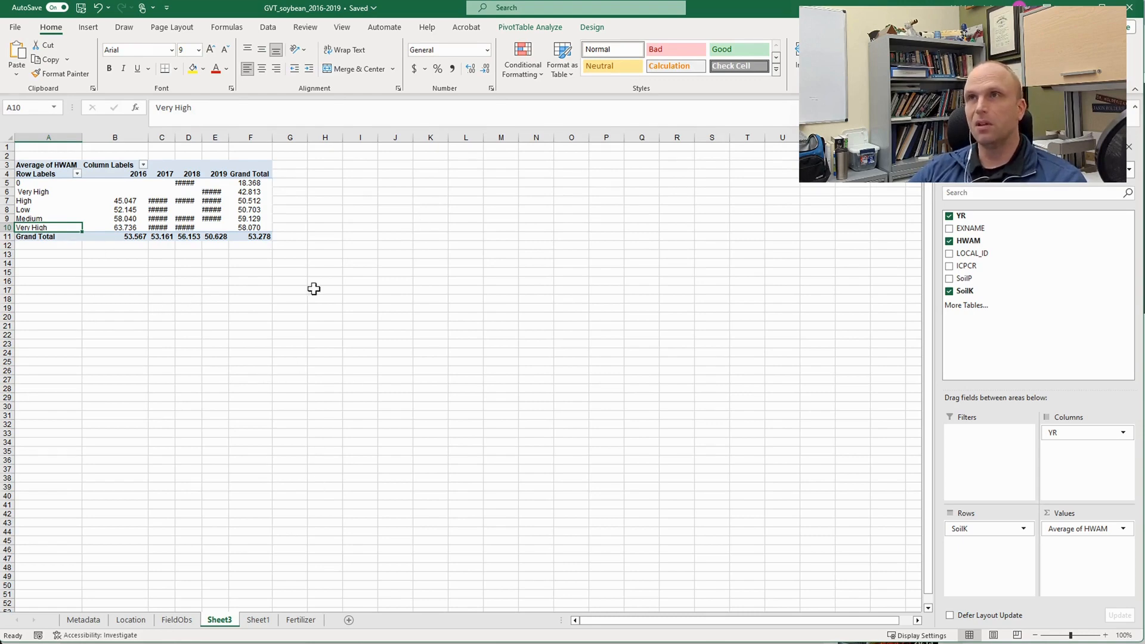
- Insert a clustered column PivotChart of average HWAM by SoilK level, with the years as series
left_click(243, 193)
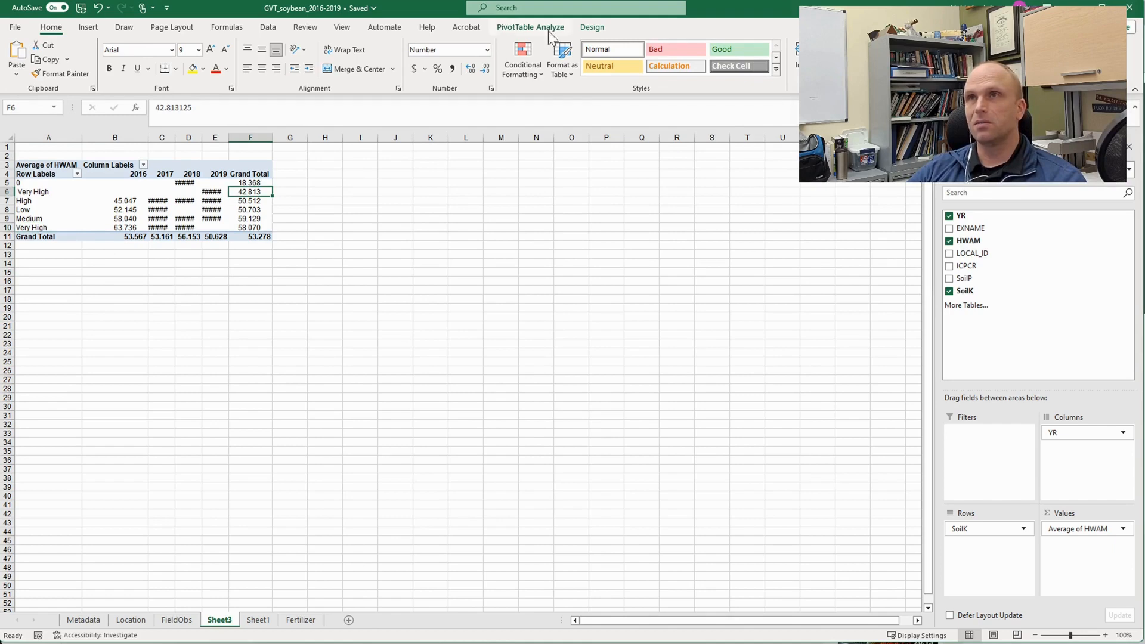
left_click(581, 30)
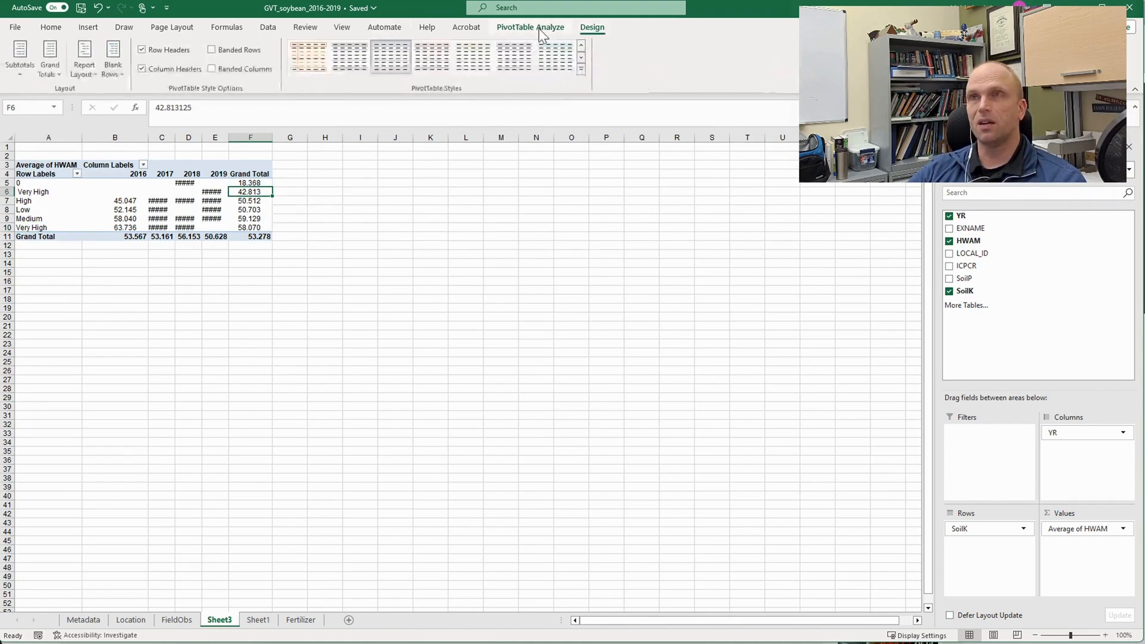
left_click(532, 28)
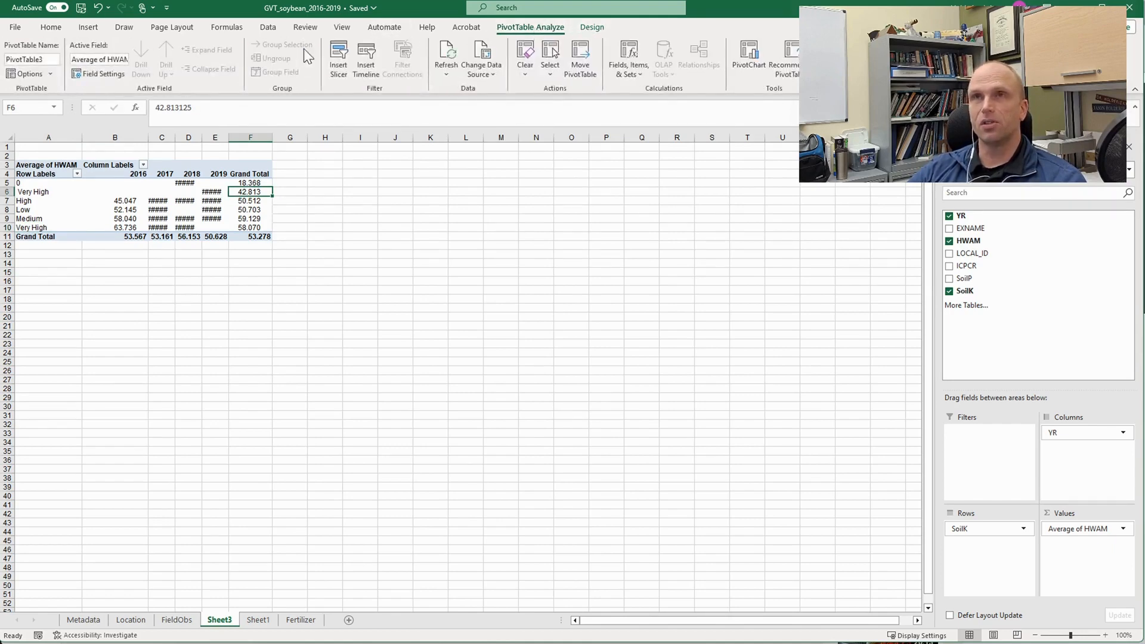
left_click(586, 30)
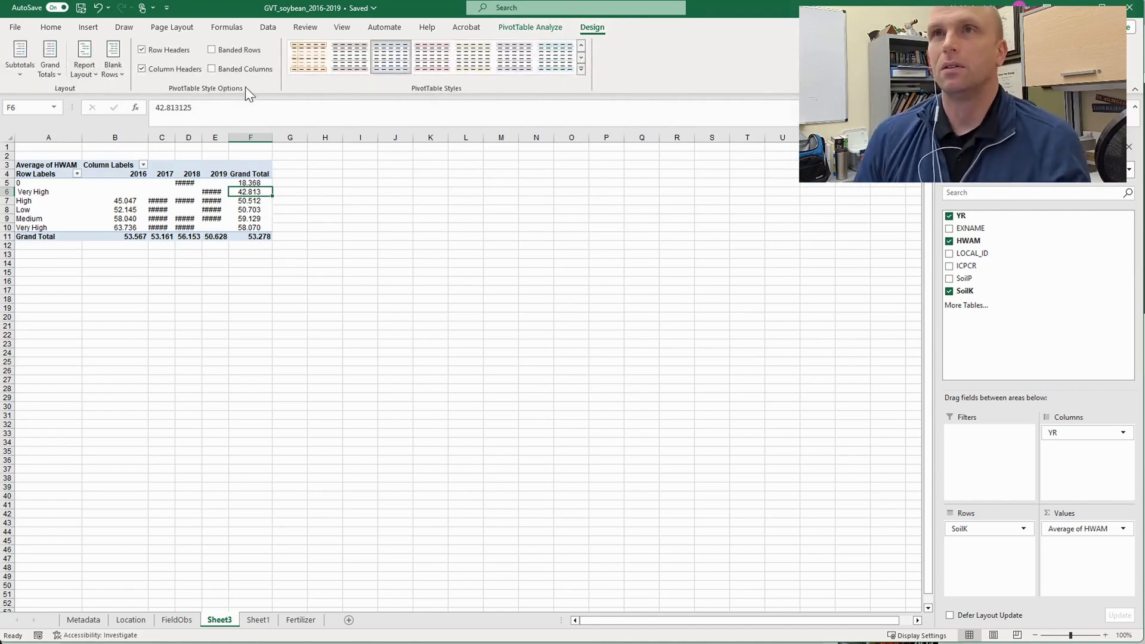
left_click(530, 28)
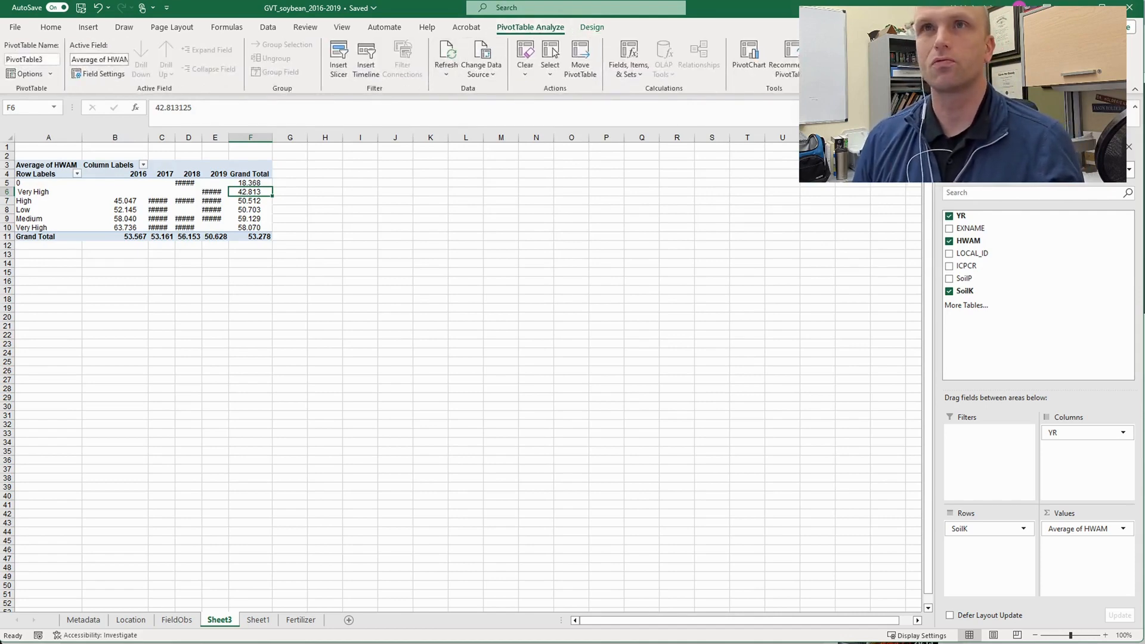
left_click(748, 59)
mouse_move(582, 263)
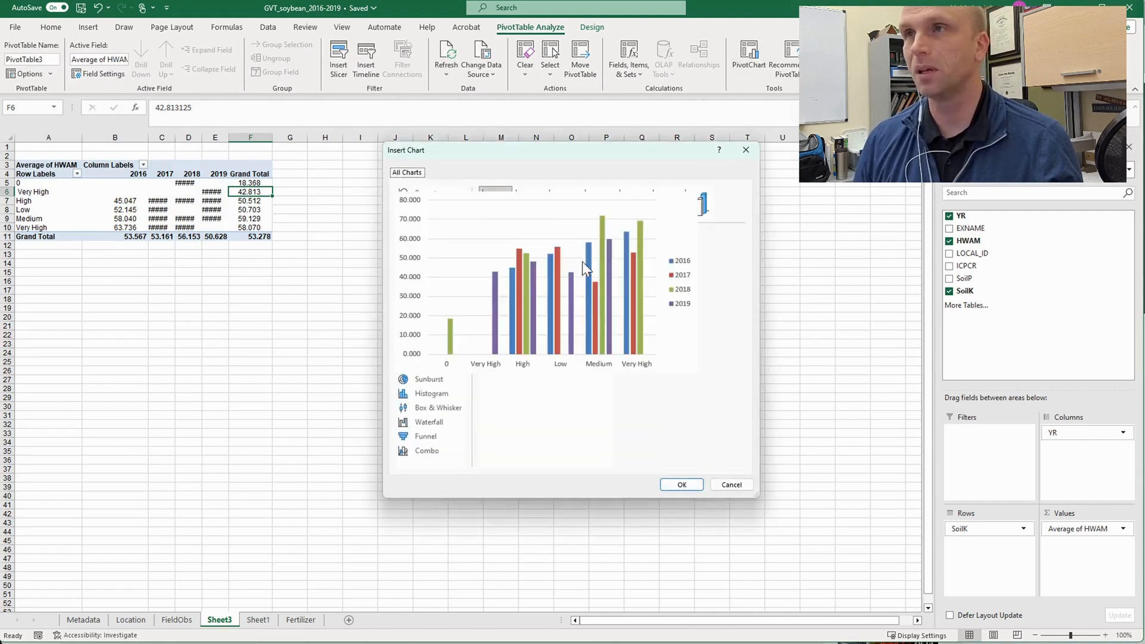
left_click(681, 484)
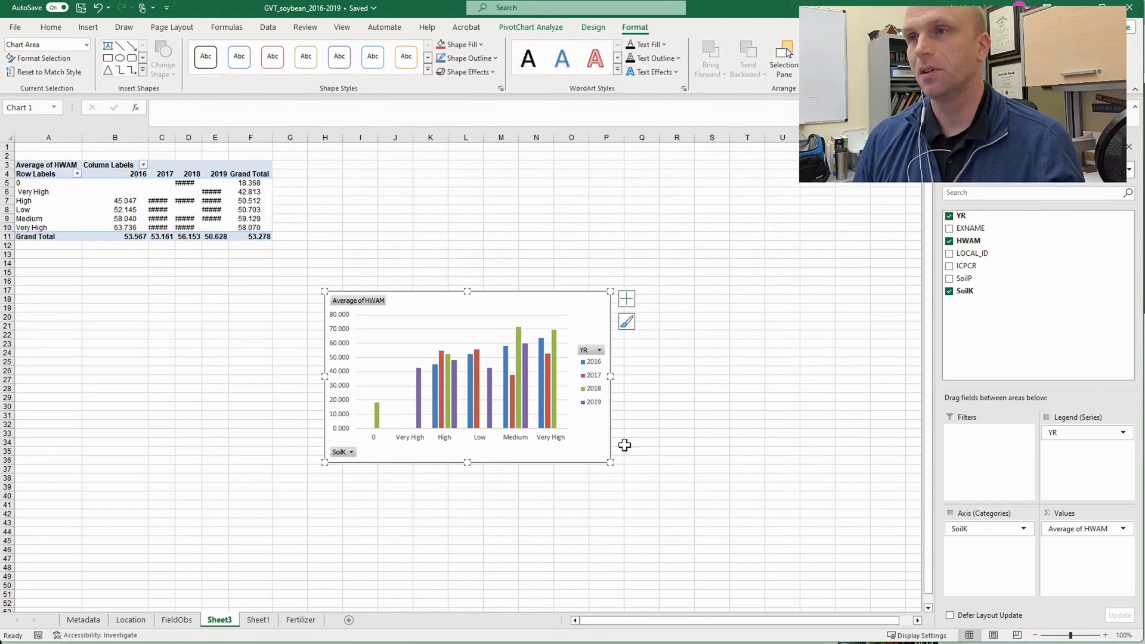
- Enlarge the PivotChart and move it up beside the PivotTable, covering about H5:S32
left_click_drag(609, 462, 716, 537)
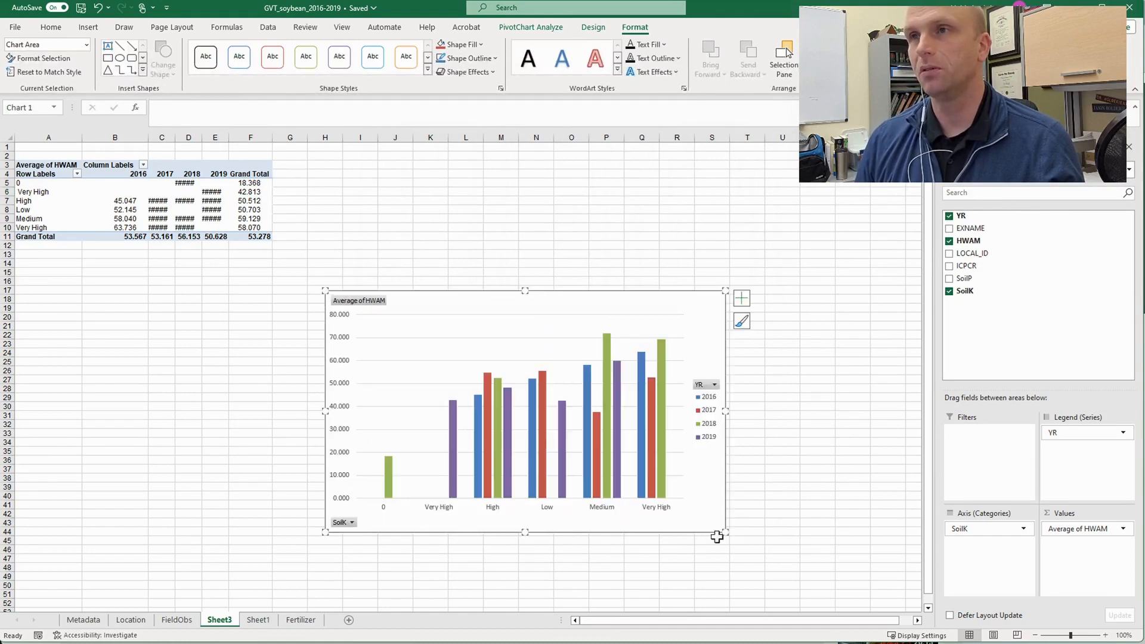
left_click(611, 503)
left_click_drag(562, 306, 549, 198)
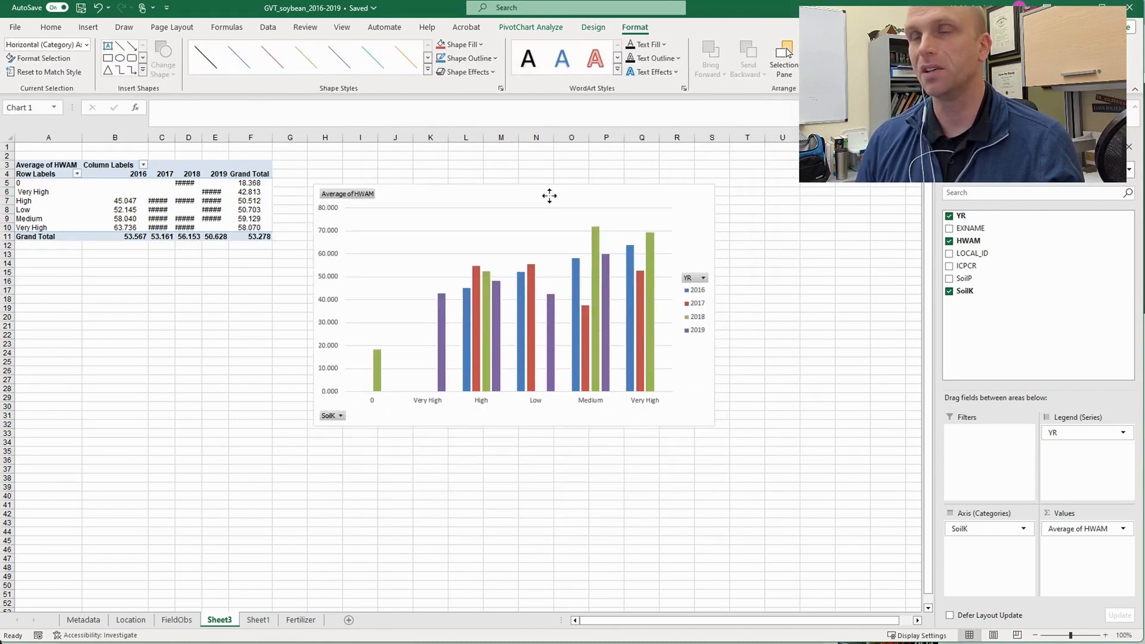